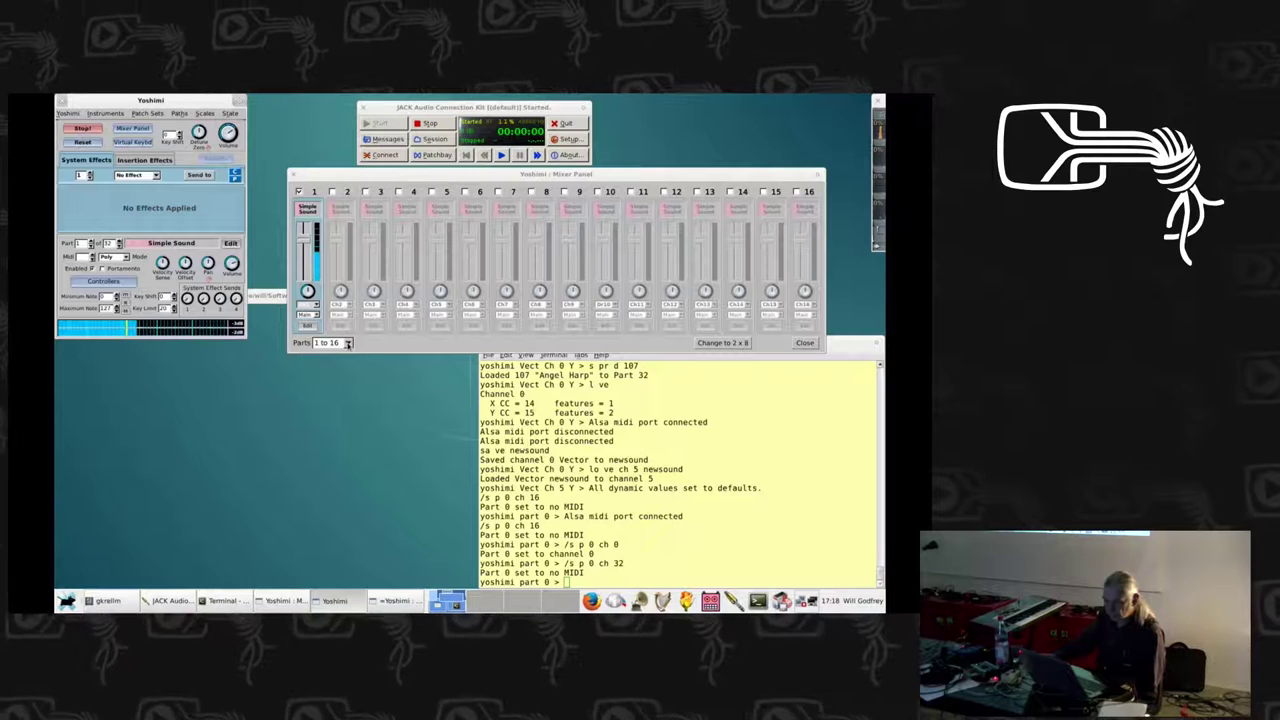
Show parts 17 to 32 in the mixer, enable part 17 and load the Brassy instrument into it
click(330, 357)
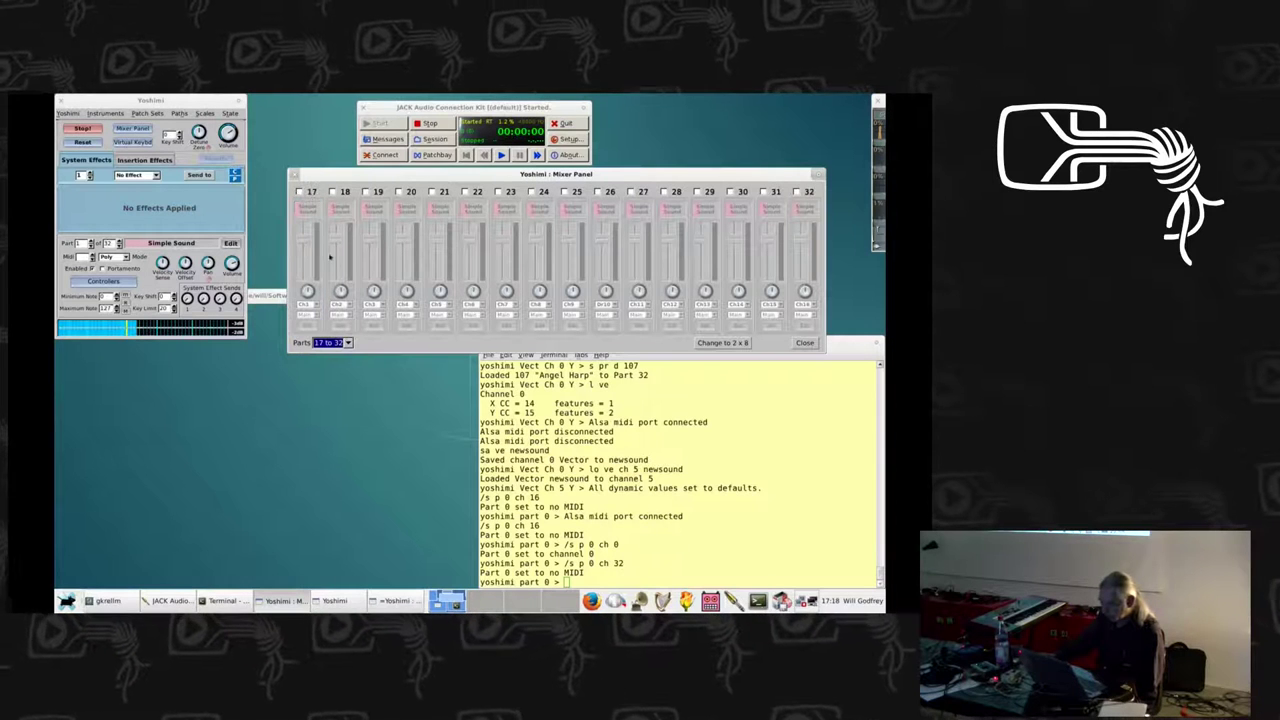
click(299, 191)
click(307, 210)
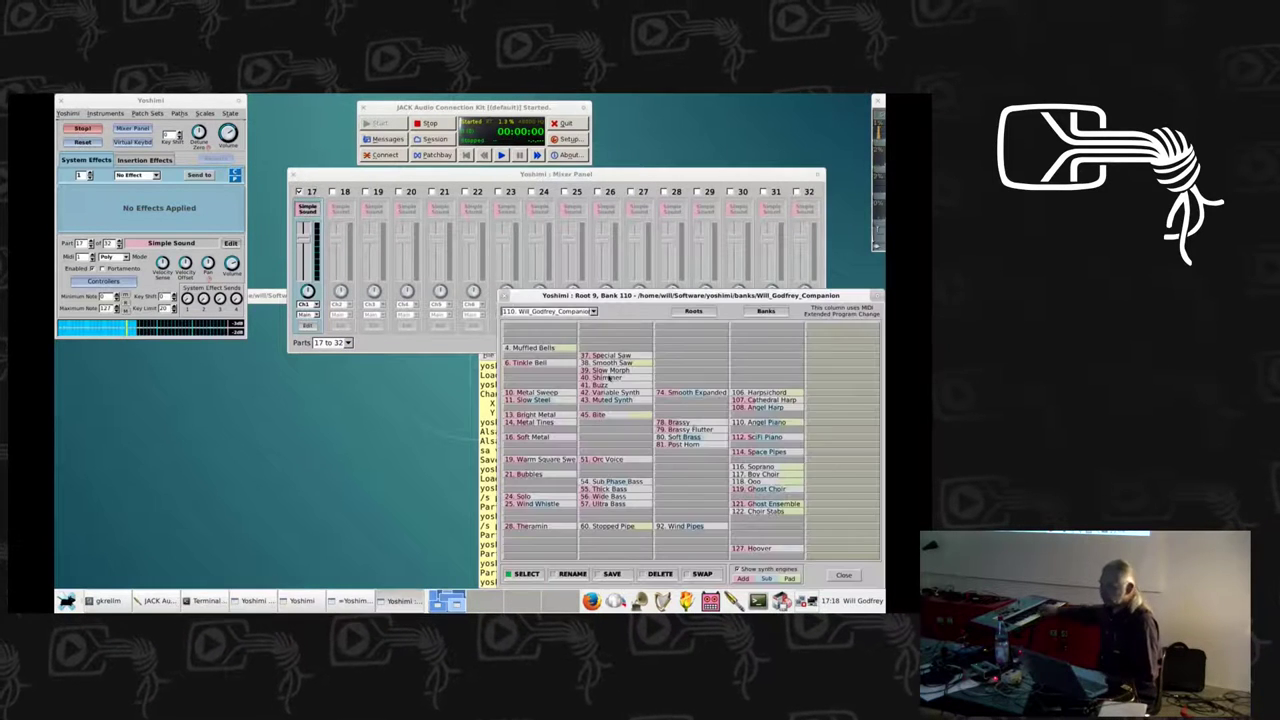
click(672, 424)
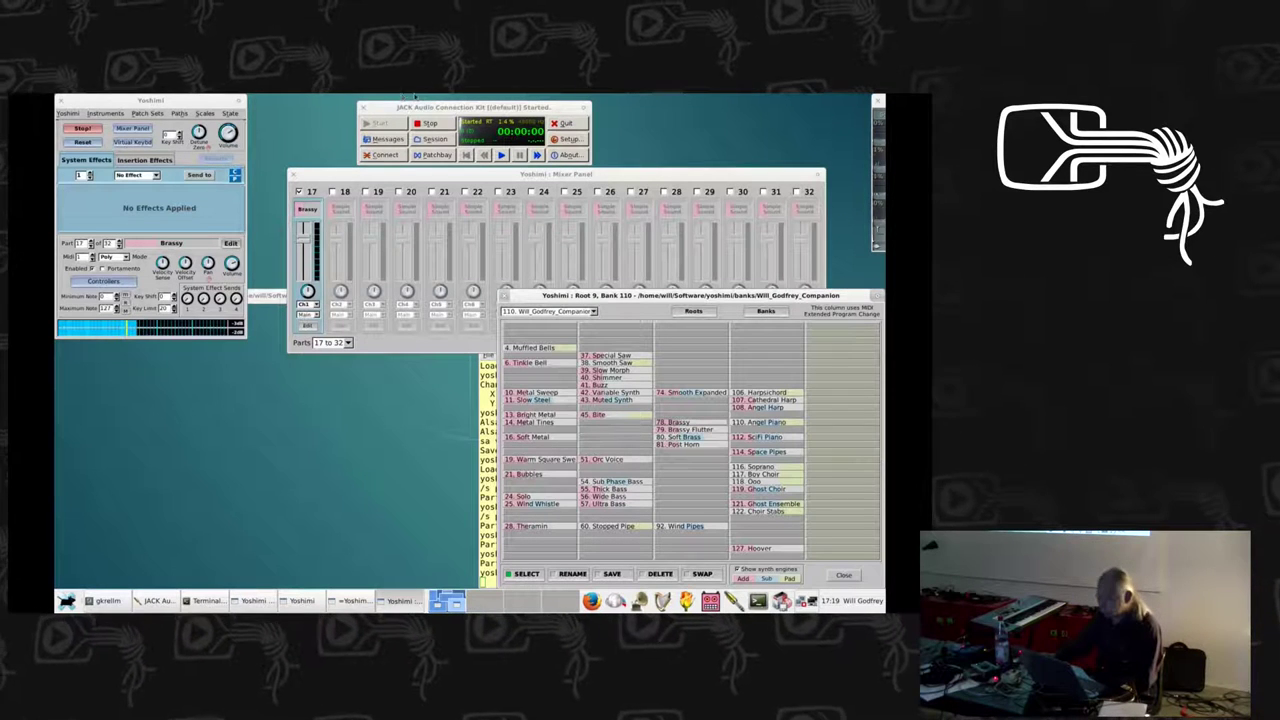
Stop all sound and tidy the desktop by moving the mixer panel up and closing the bank, instrument and terminal windows
click(76, 132)
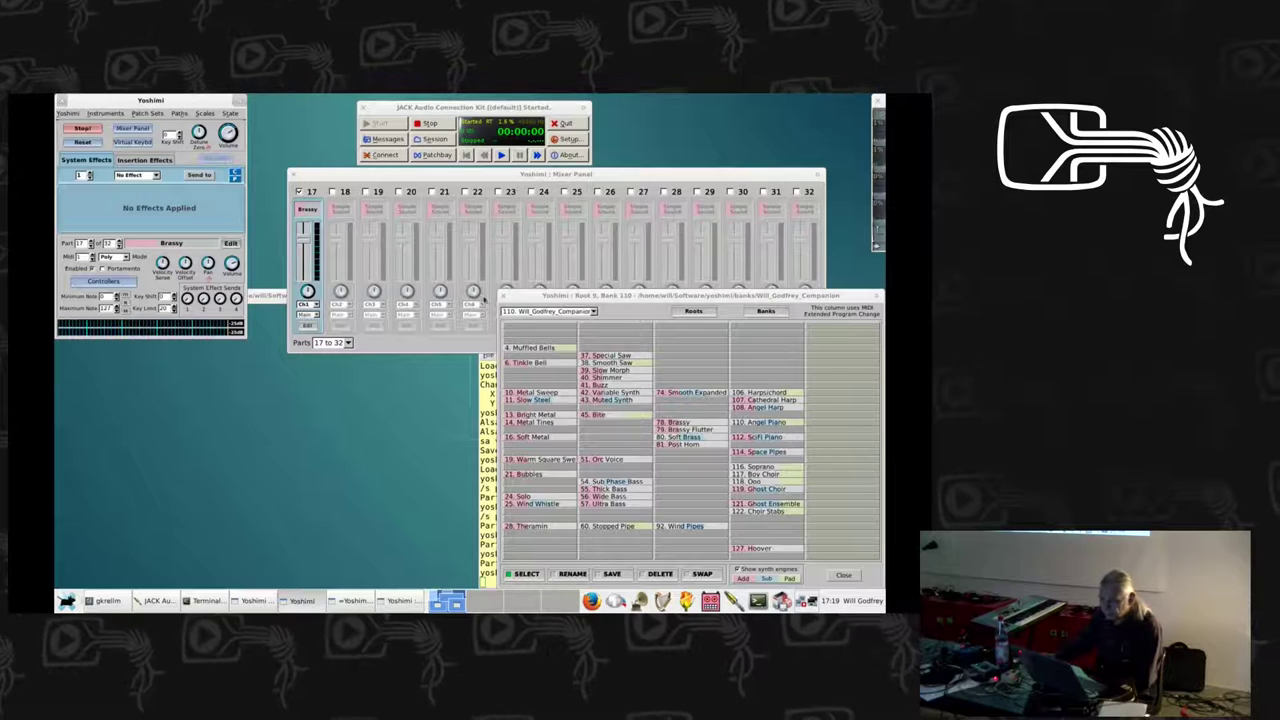
click(483, 301)
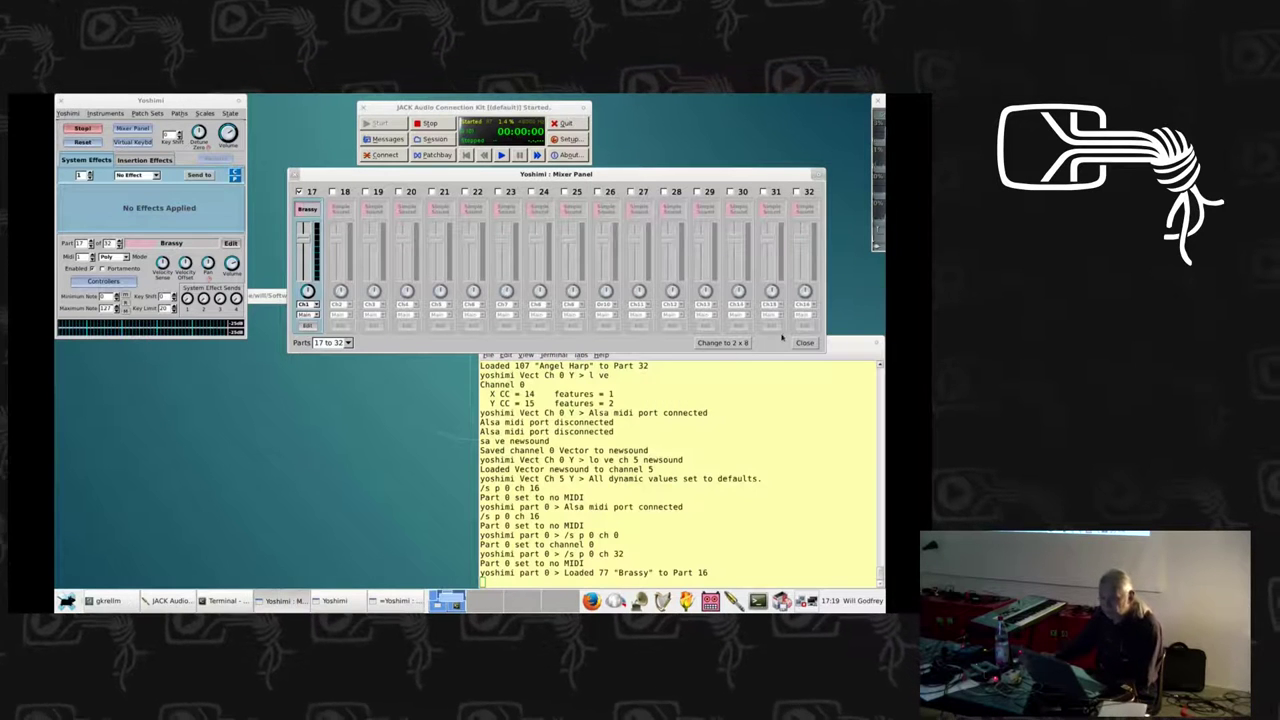
click(839, 345)
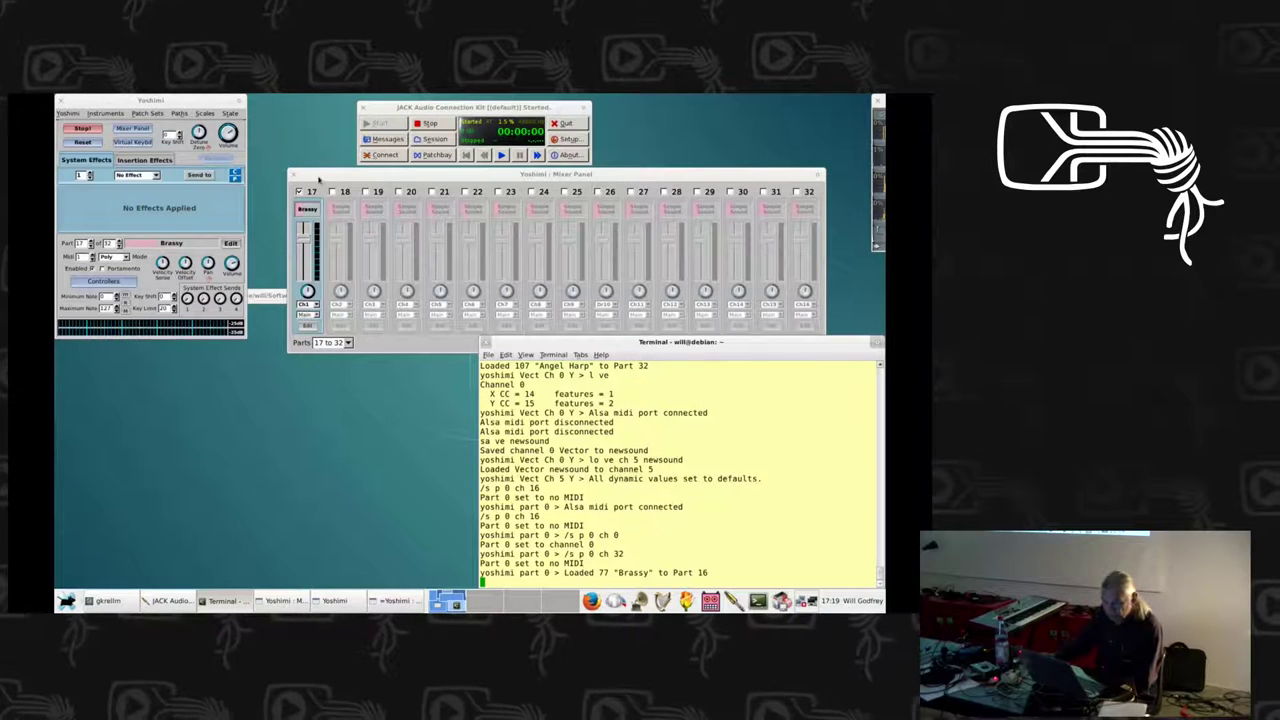
drag(320, 176, 314, 98)
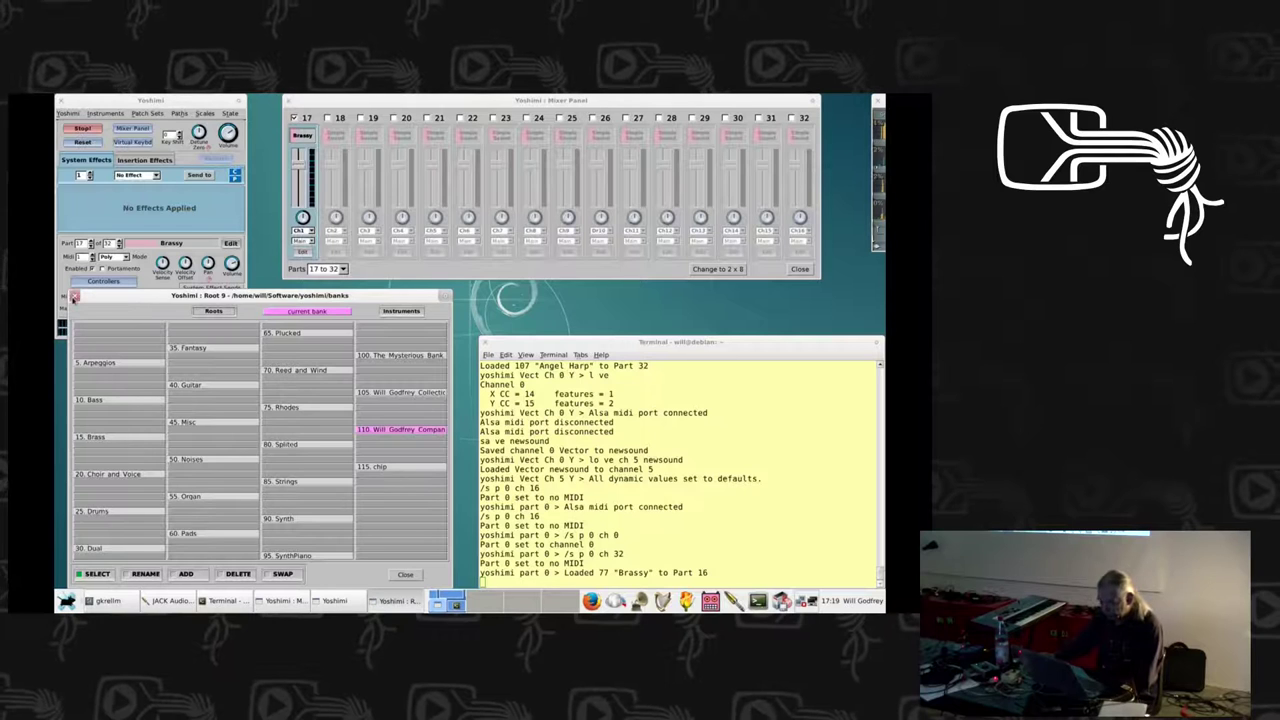
click(73, 297)
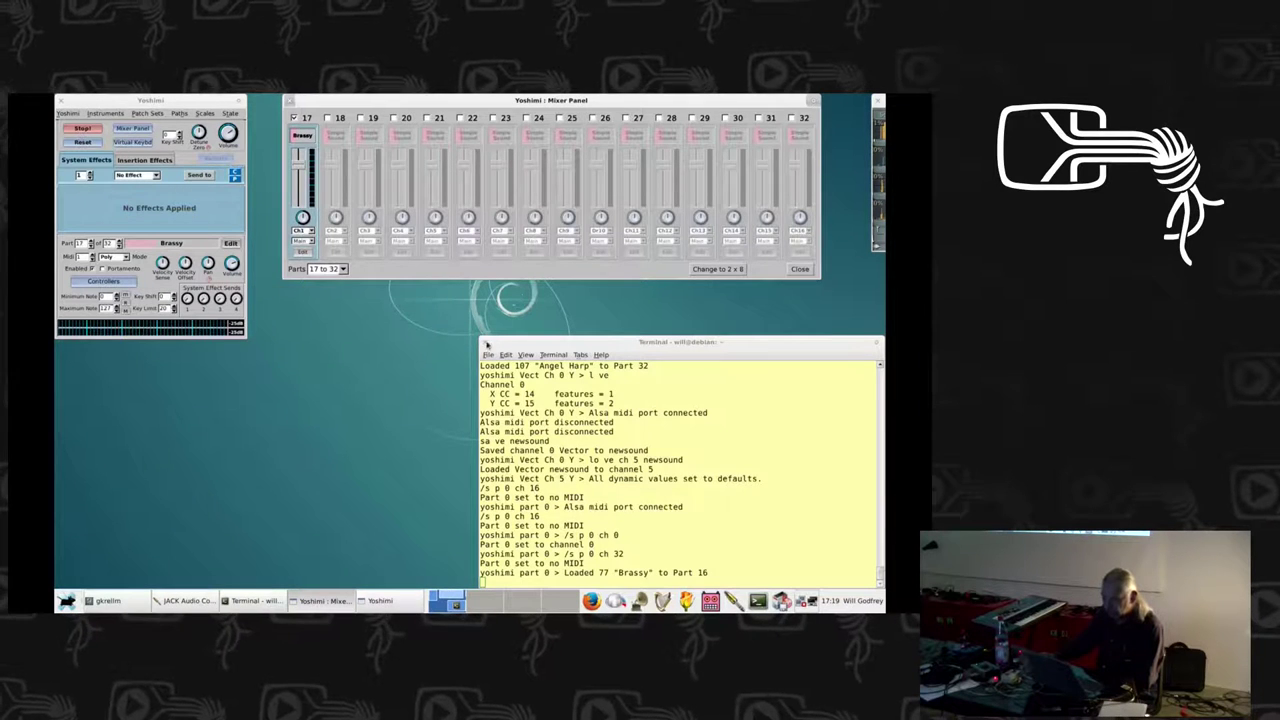
click(487, 342)
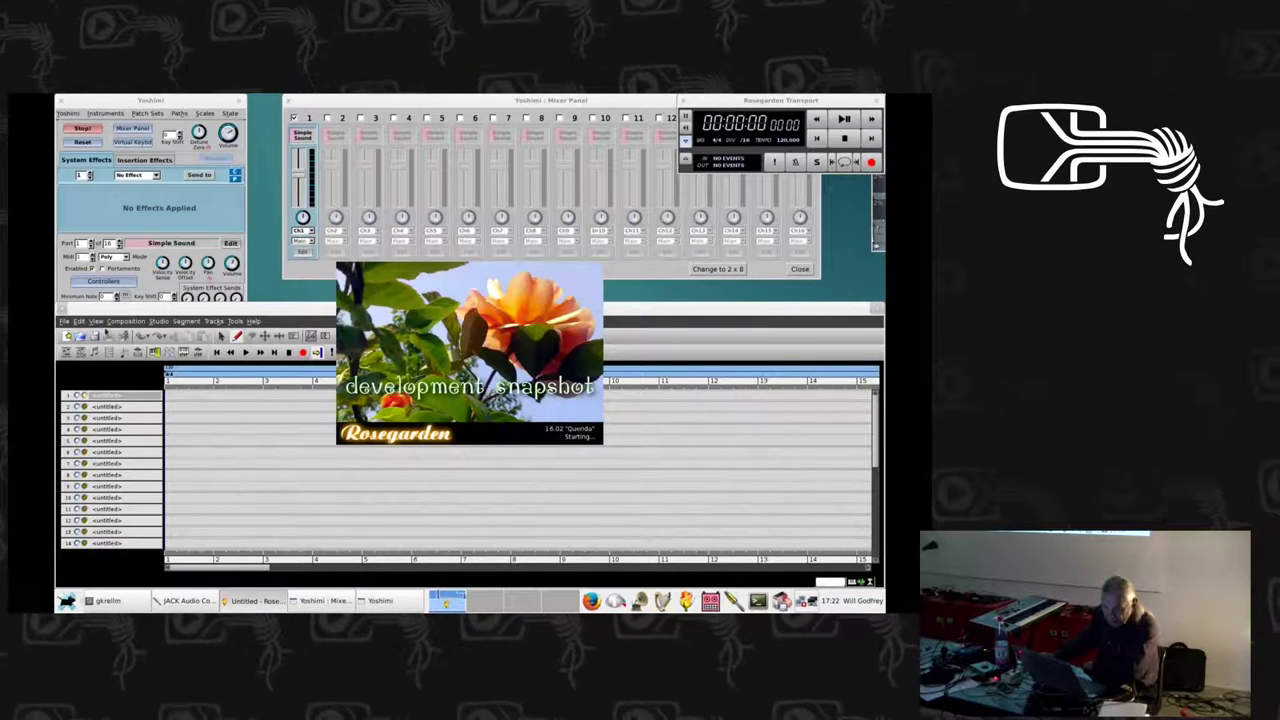
Open the recent composition Demo_Parts.rg in Rosegarden and briefly play its opening, returning to the start
click(64, 321)
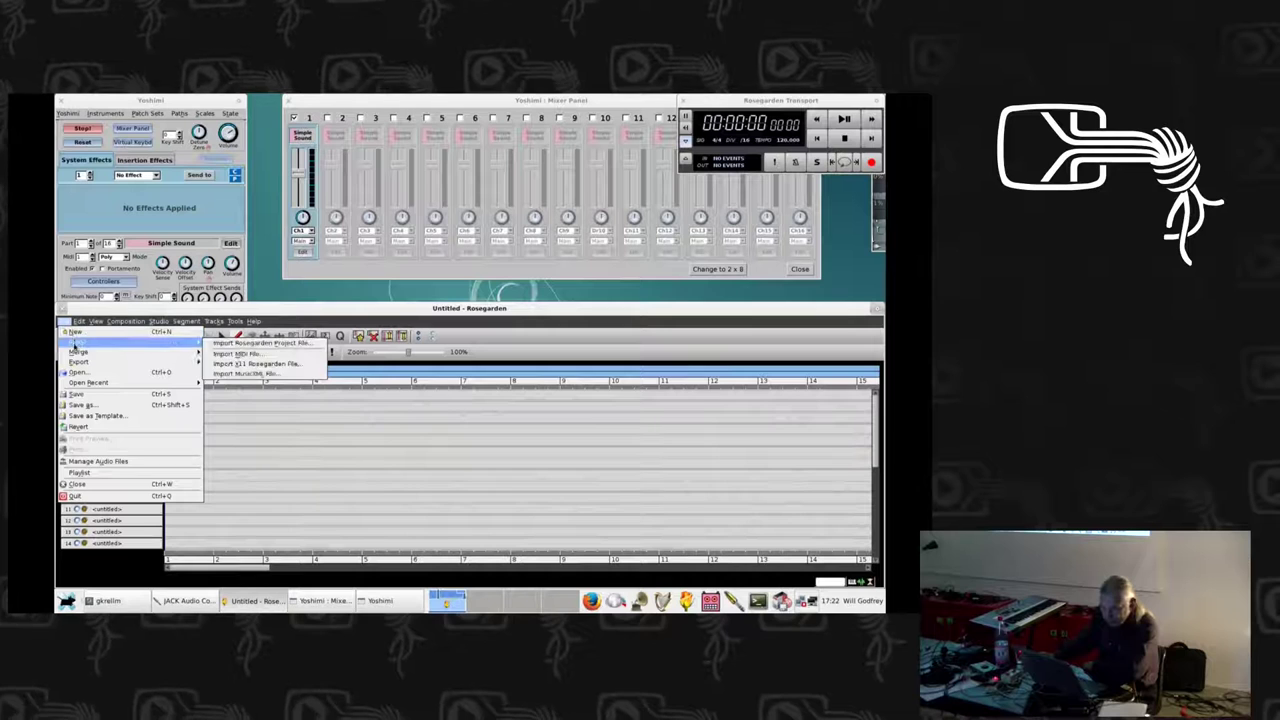
mouse_move(116, 389)
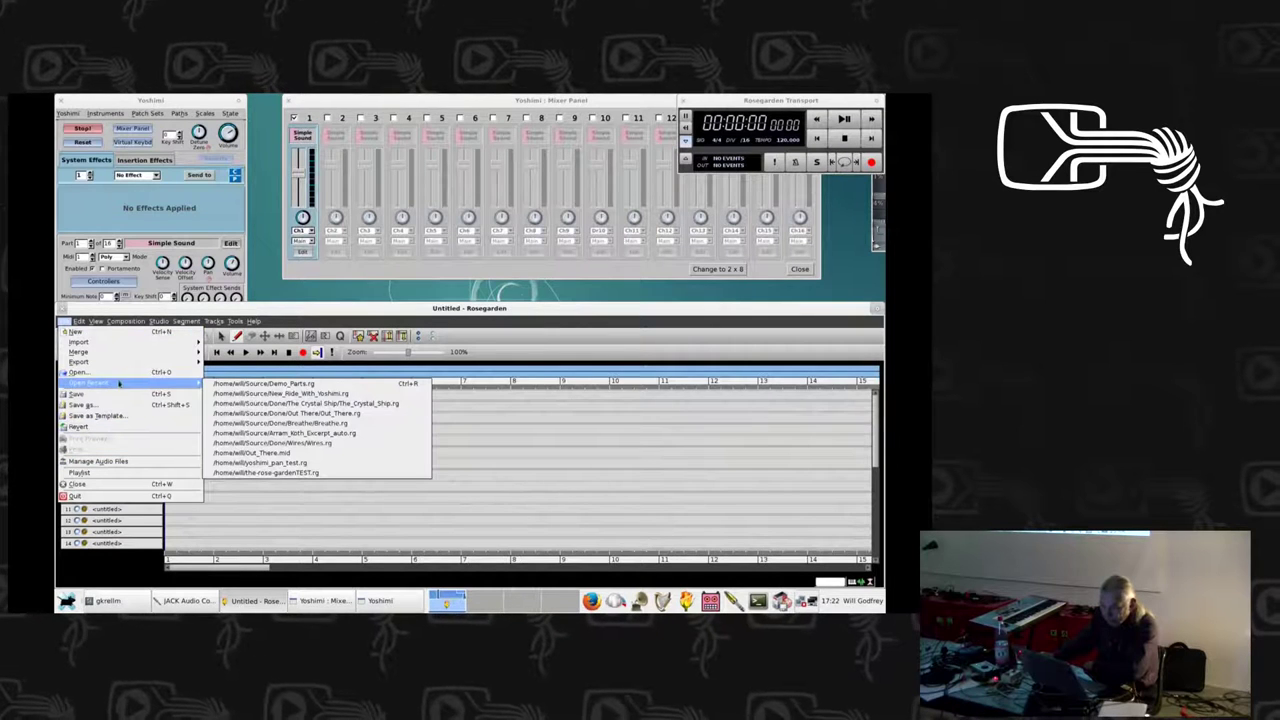
click(271, 385)
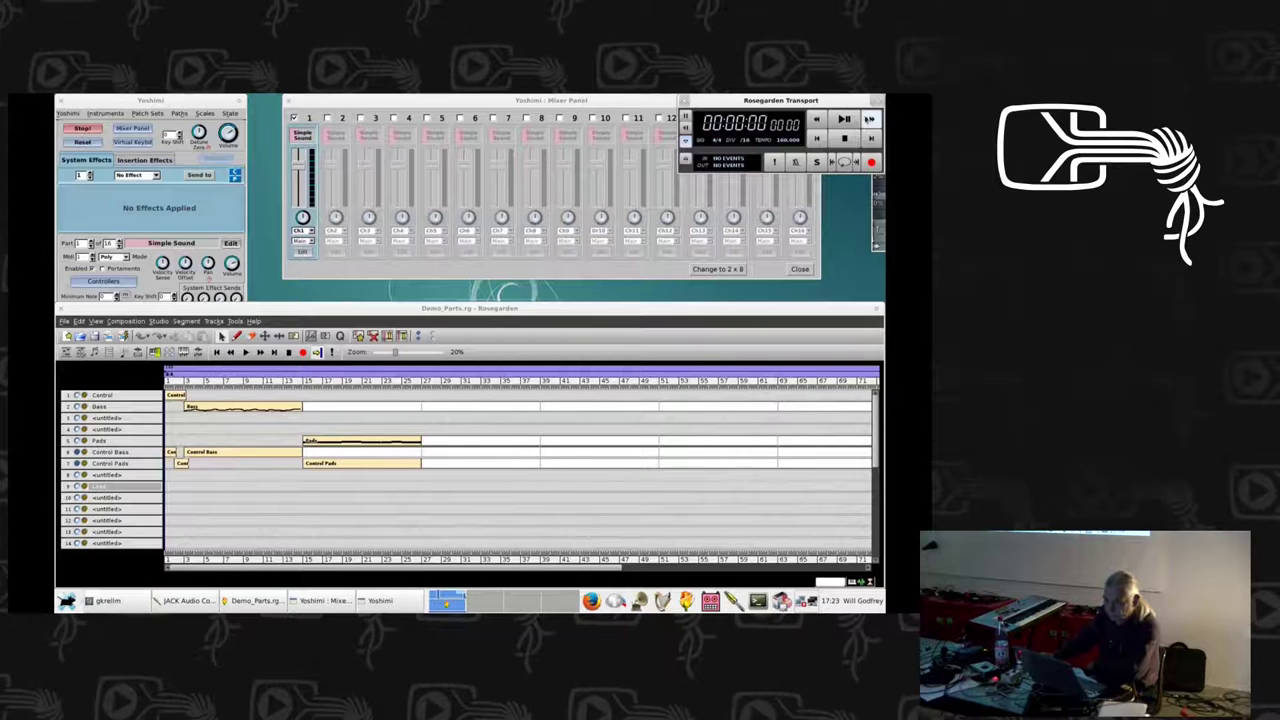
click(845, 119)
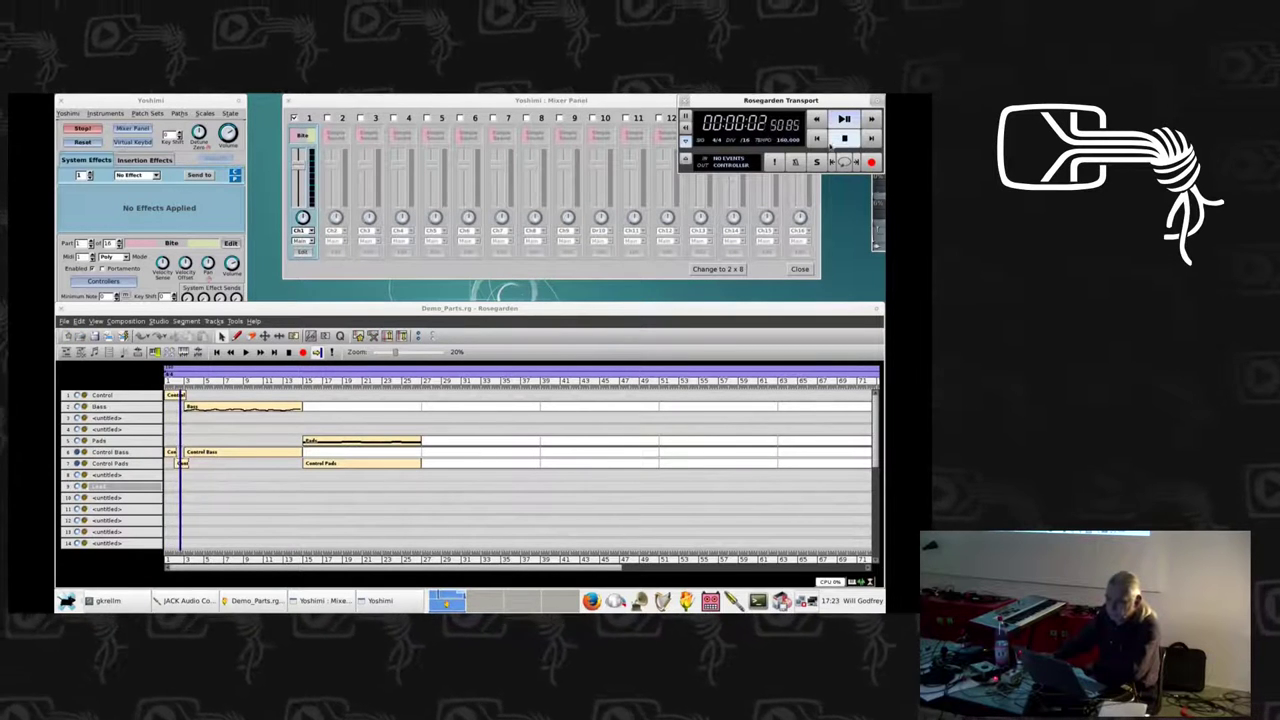
click(818, 140)
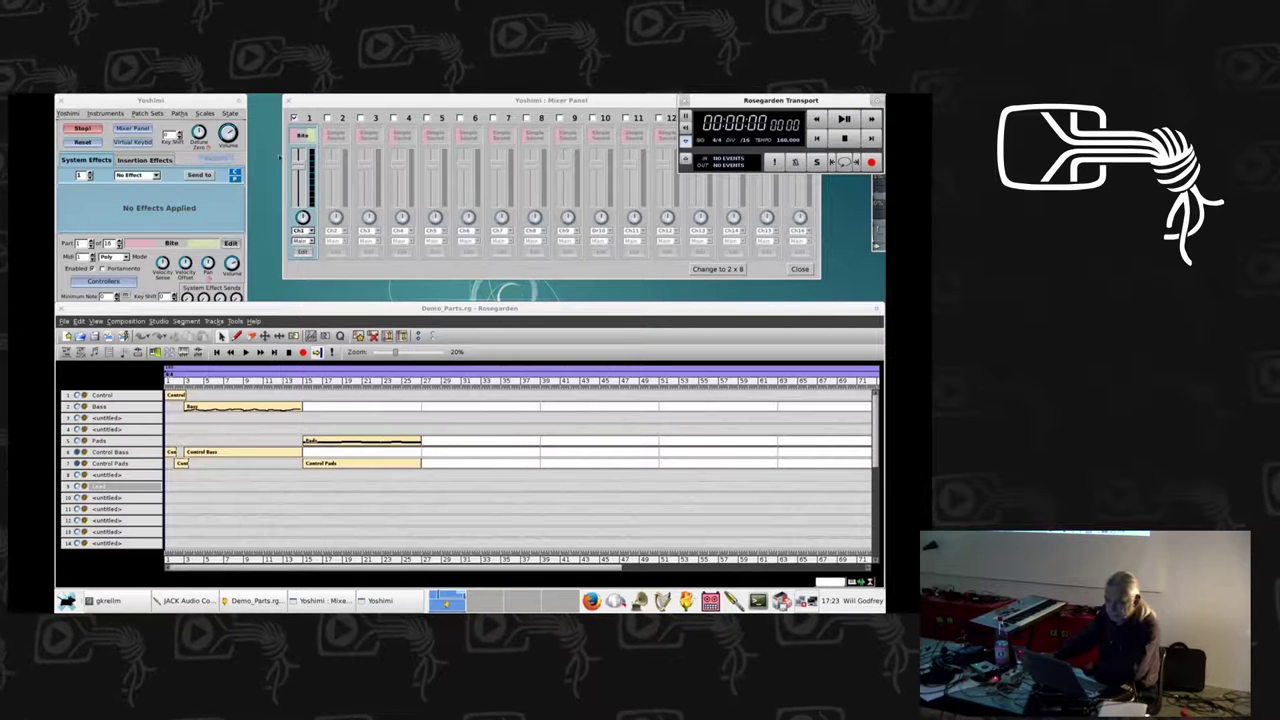
In Yoshimi, display the instrument banks of the current root and select bank 105
click(148, 113)
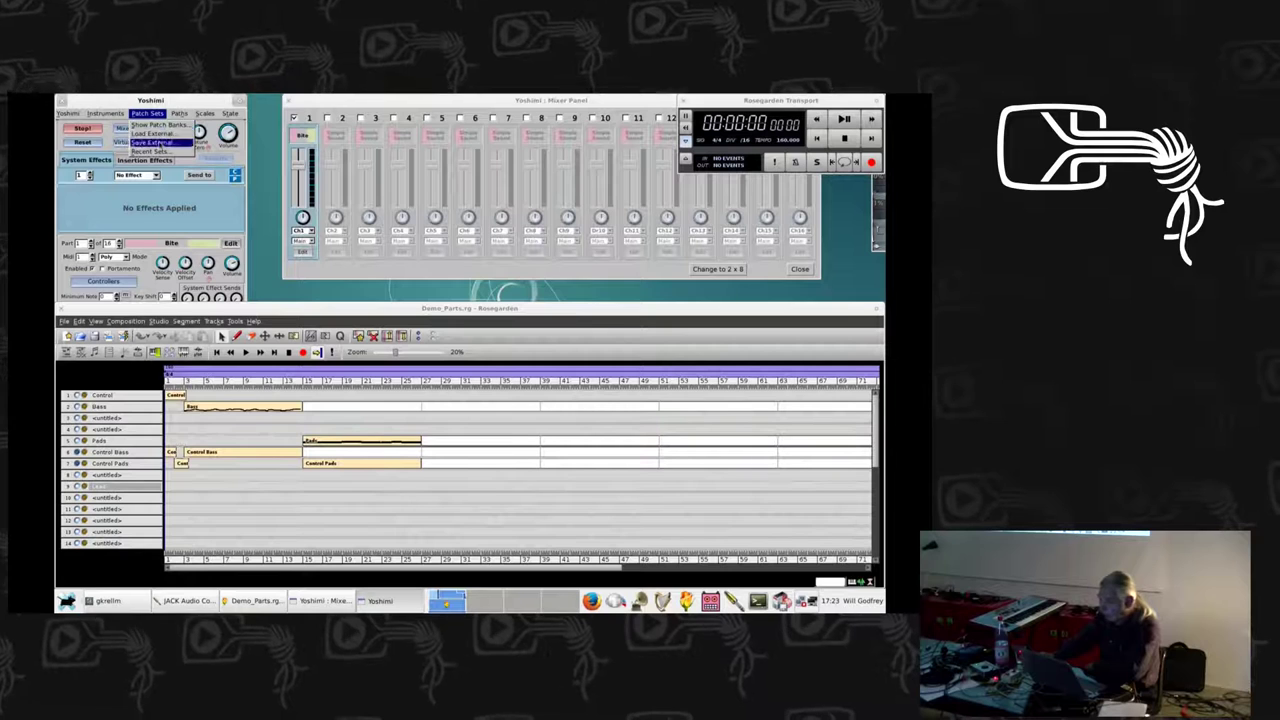
click(158, 124)
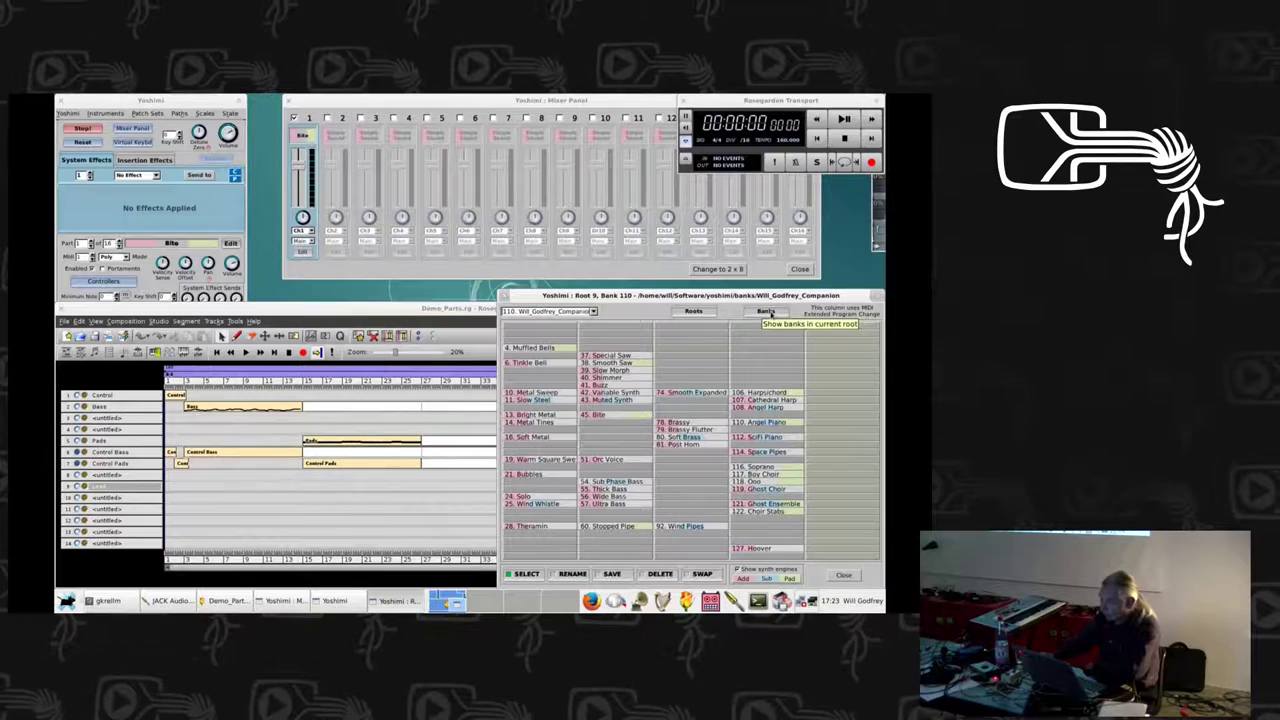
click(591, 312)
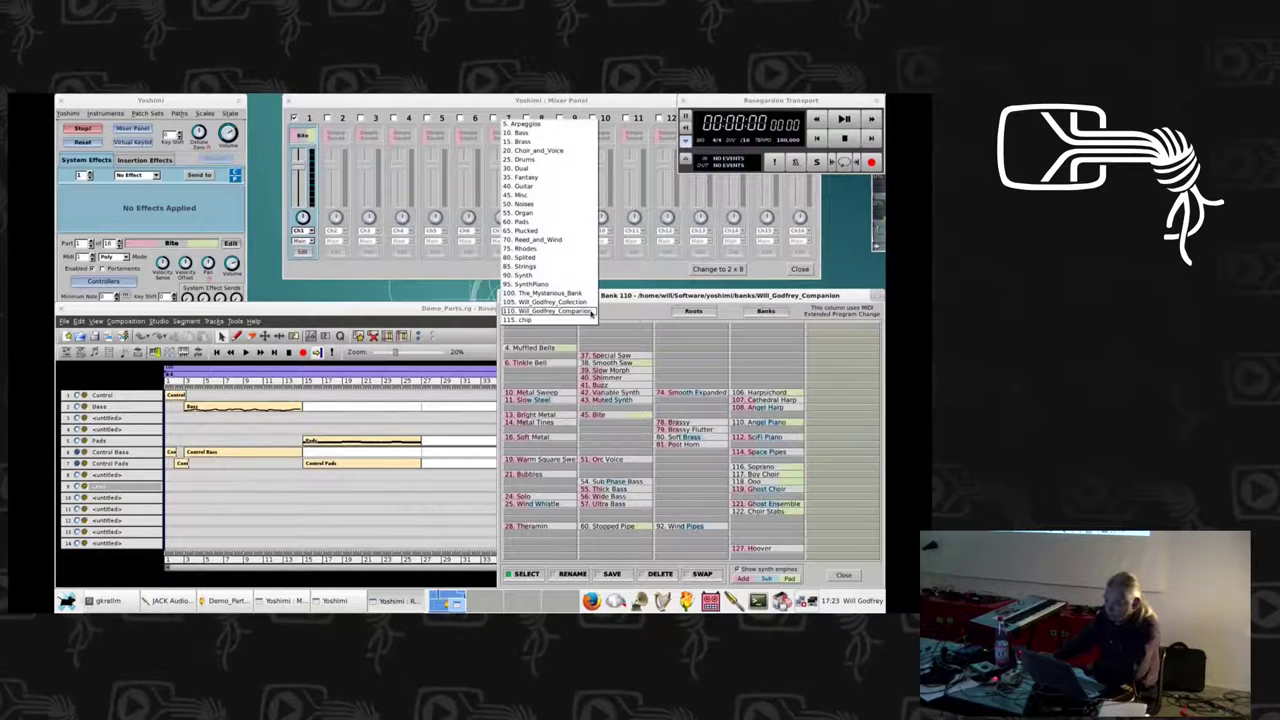
click(591, 312)
click(766, 311)
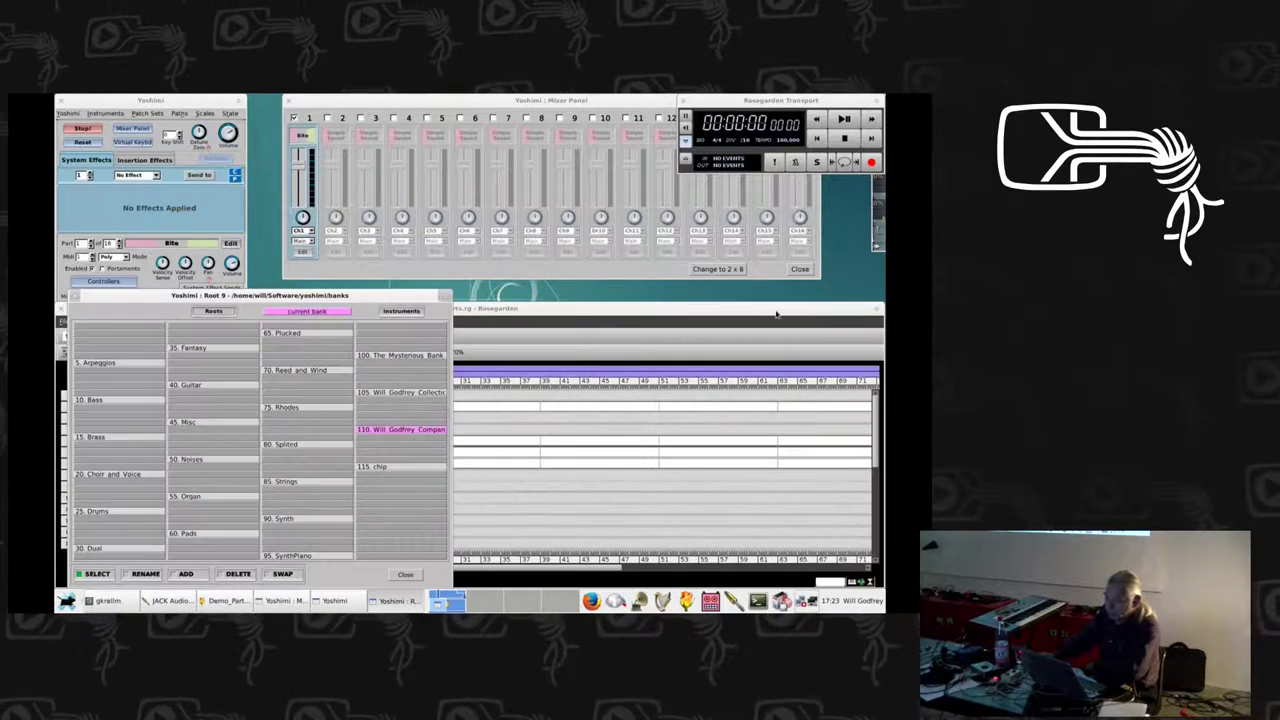
click(401, 395)
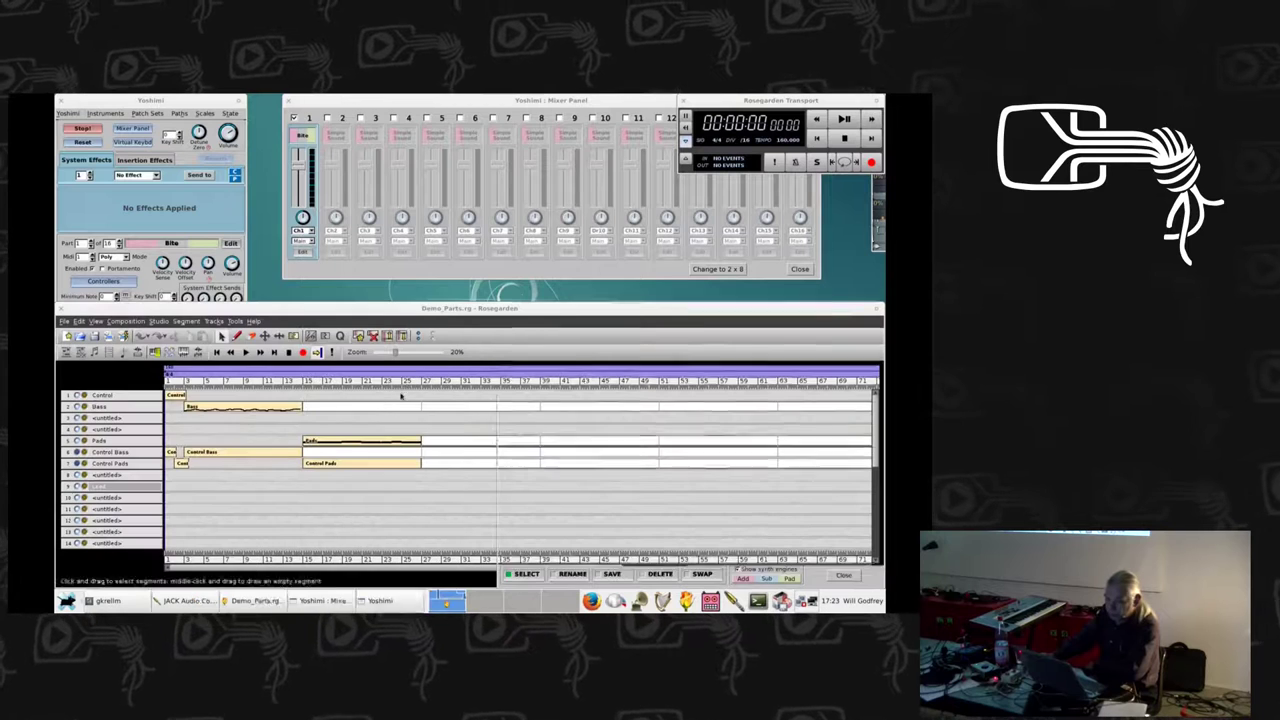
Open part 1's stored instrument list from the mixer, the main window and the Show Stored command in turn
click(302, 135)
click(302, 135)
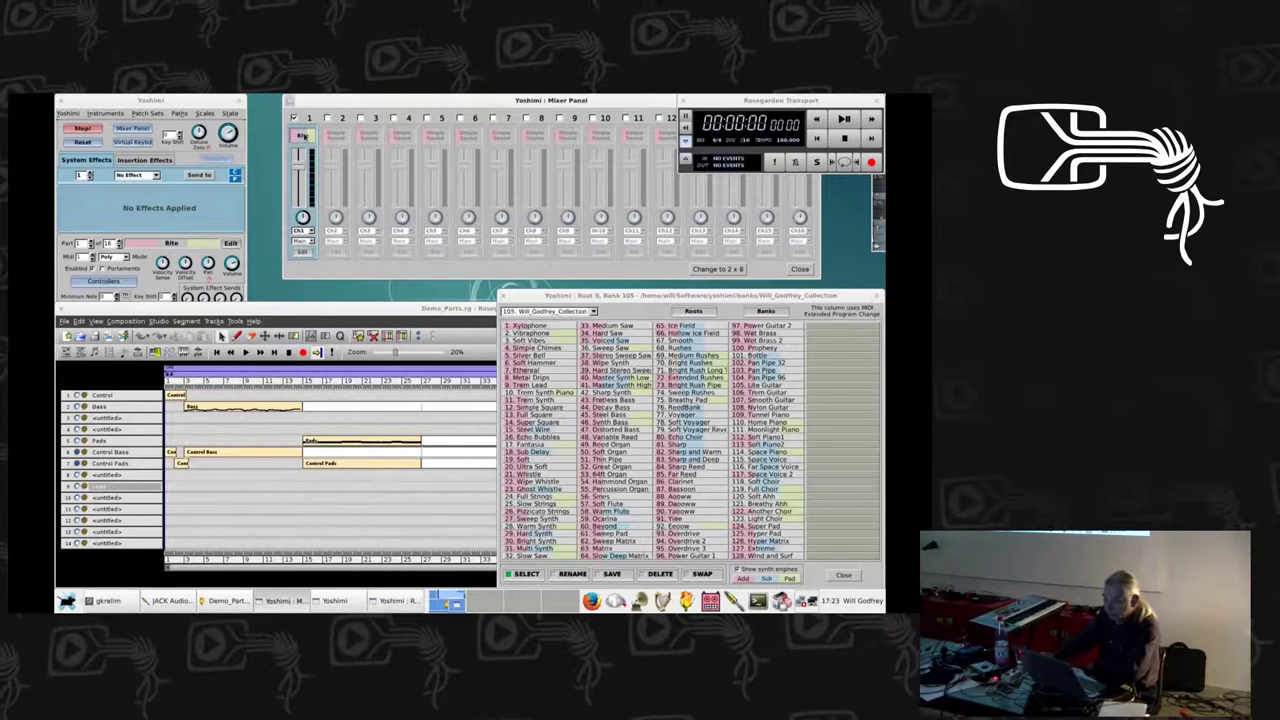
click(201, 246)
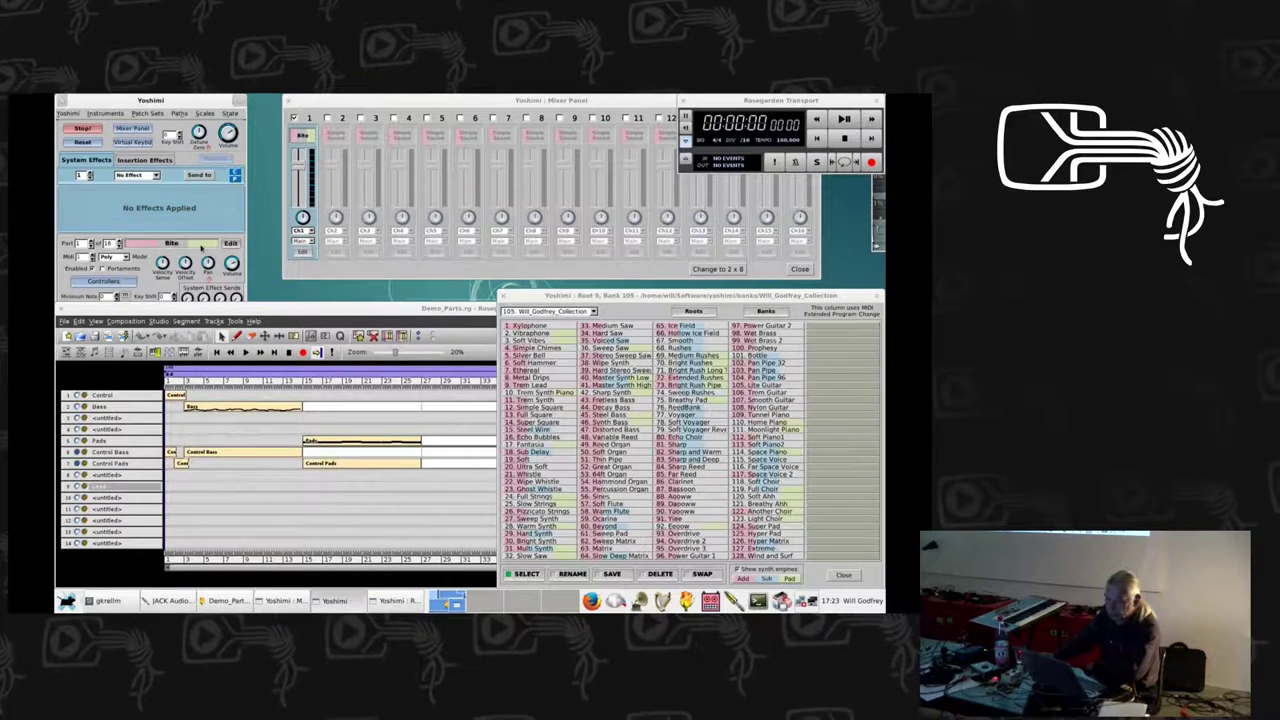
click(506, 297)
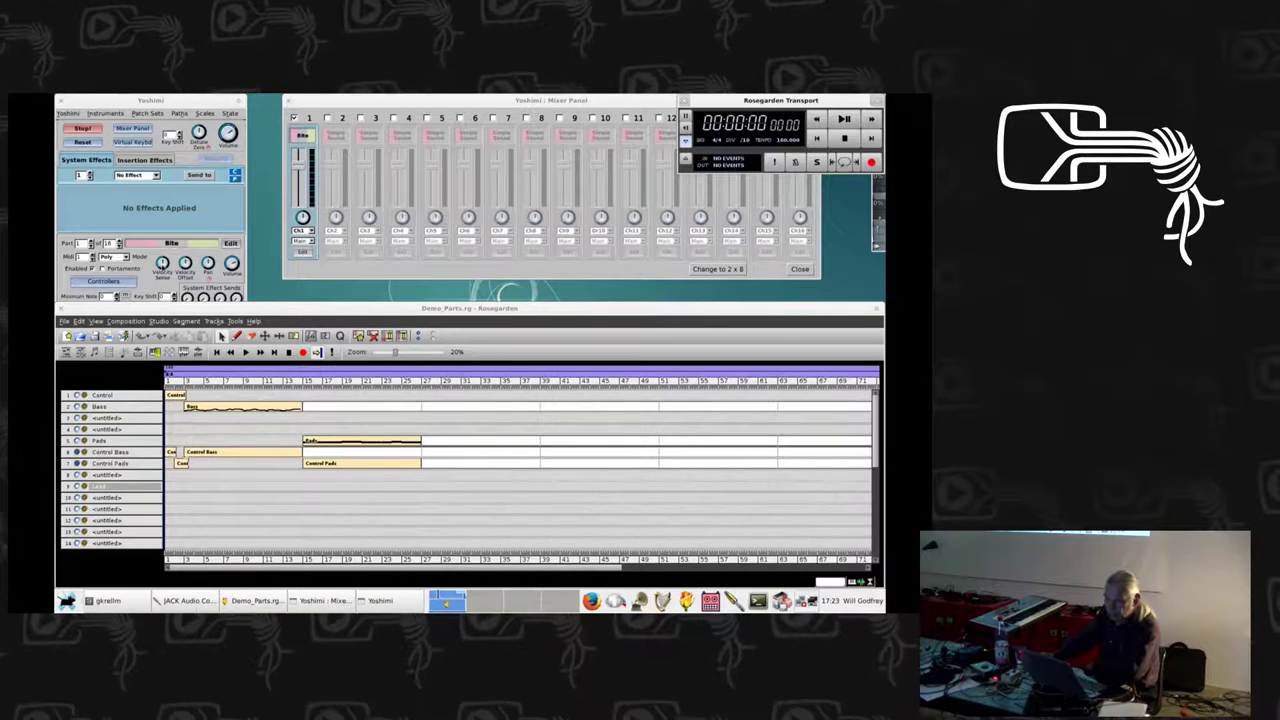
click(168, 246)
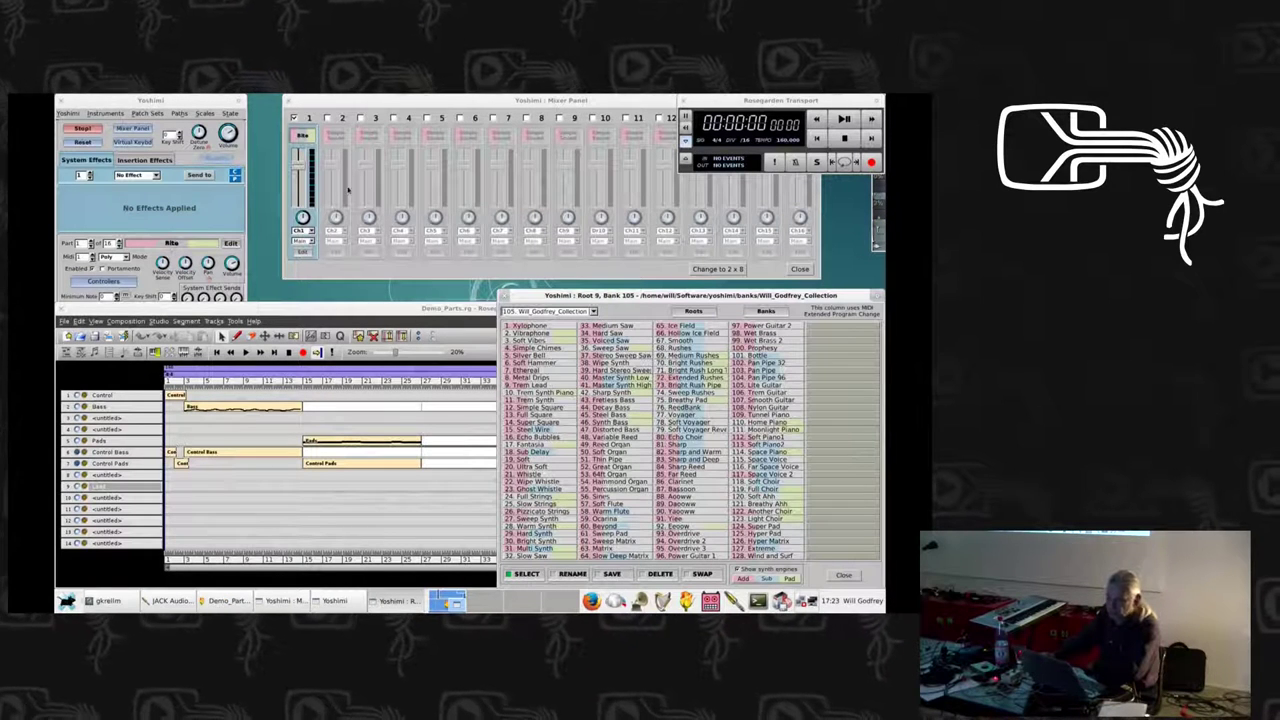
click(105, 113)
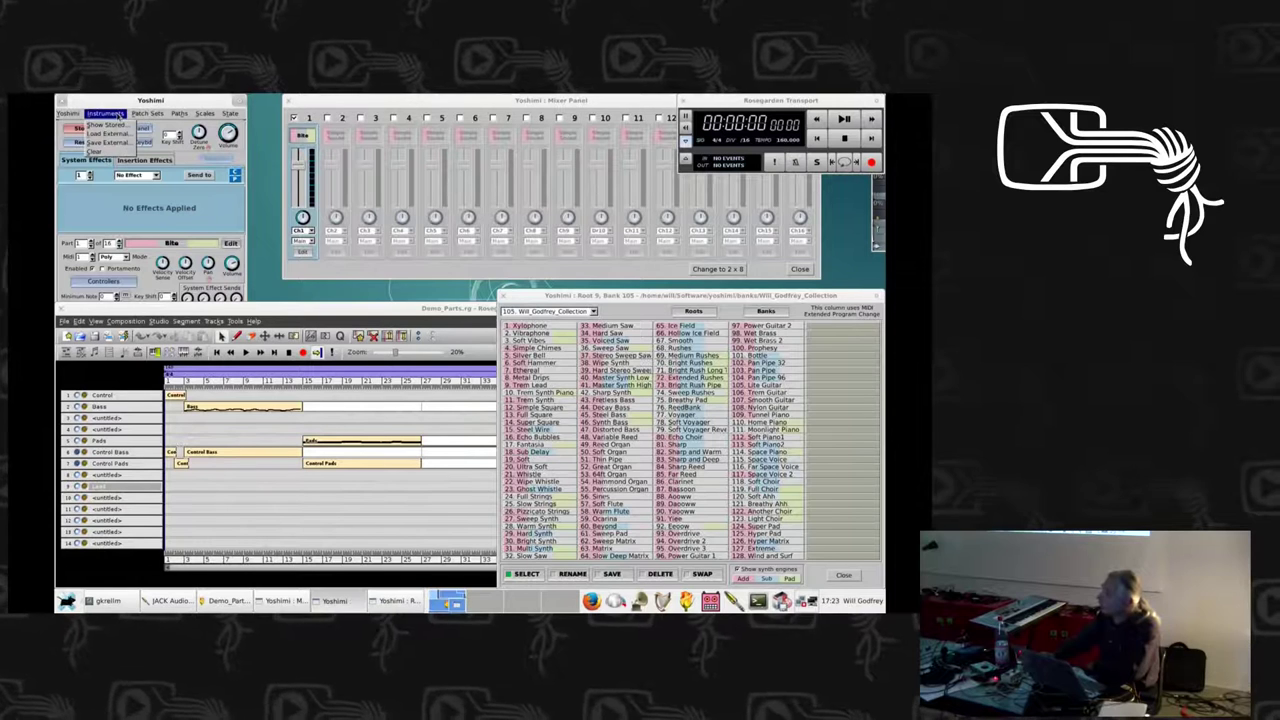
click(118, 125)
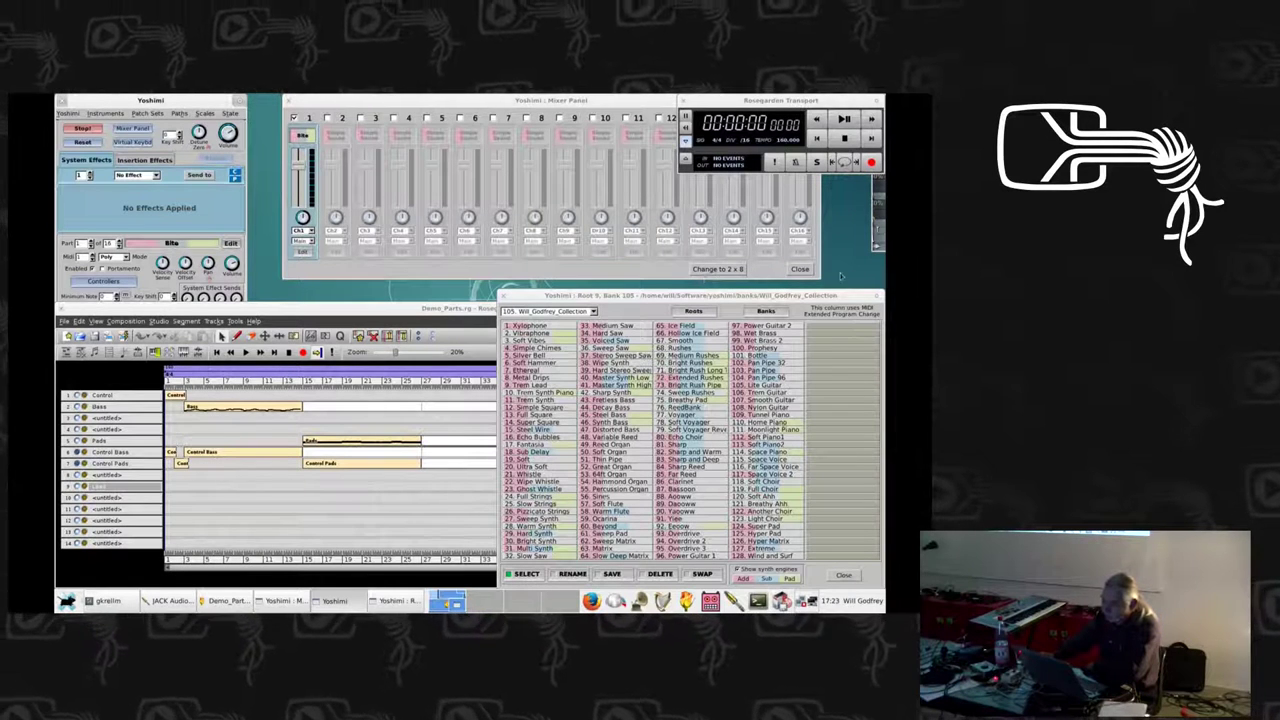
Load Master Synth Low into part 1 and examine its kit list, closing the kit, instrument edit and bank windows
drag(514, 341, 492, 311)
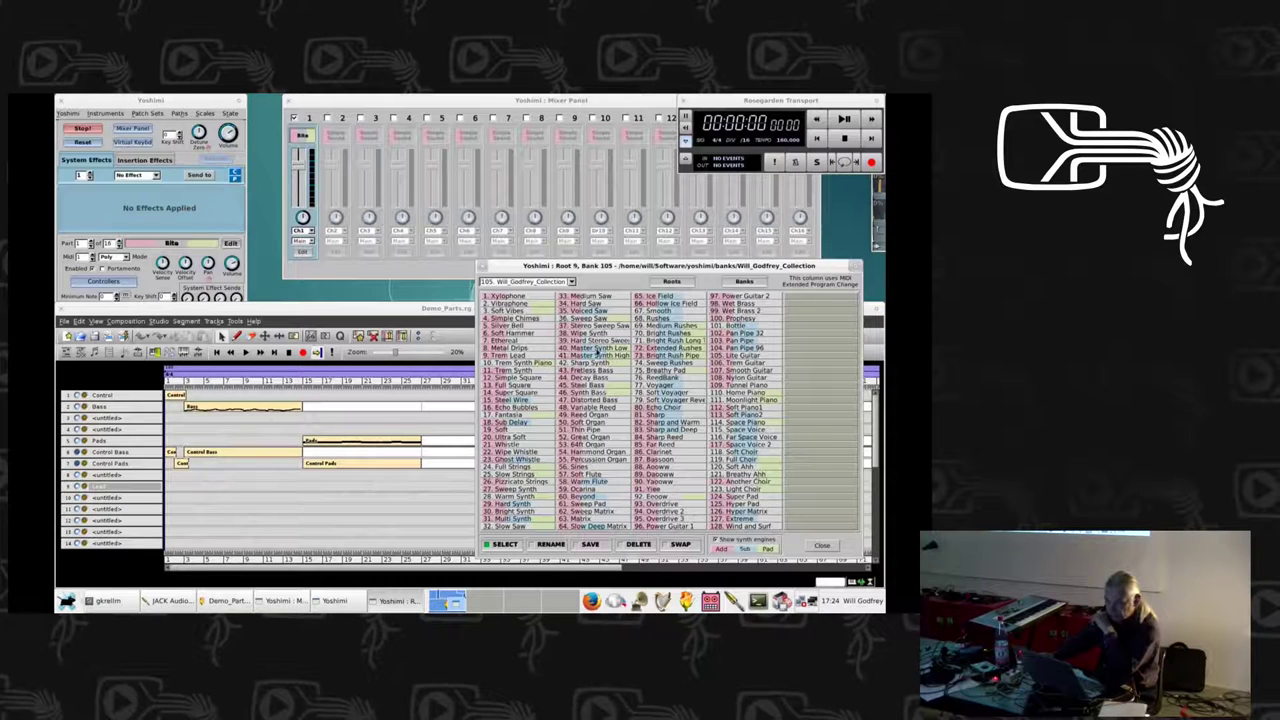
click(598, 349)
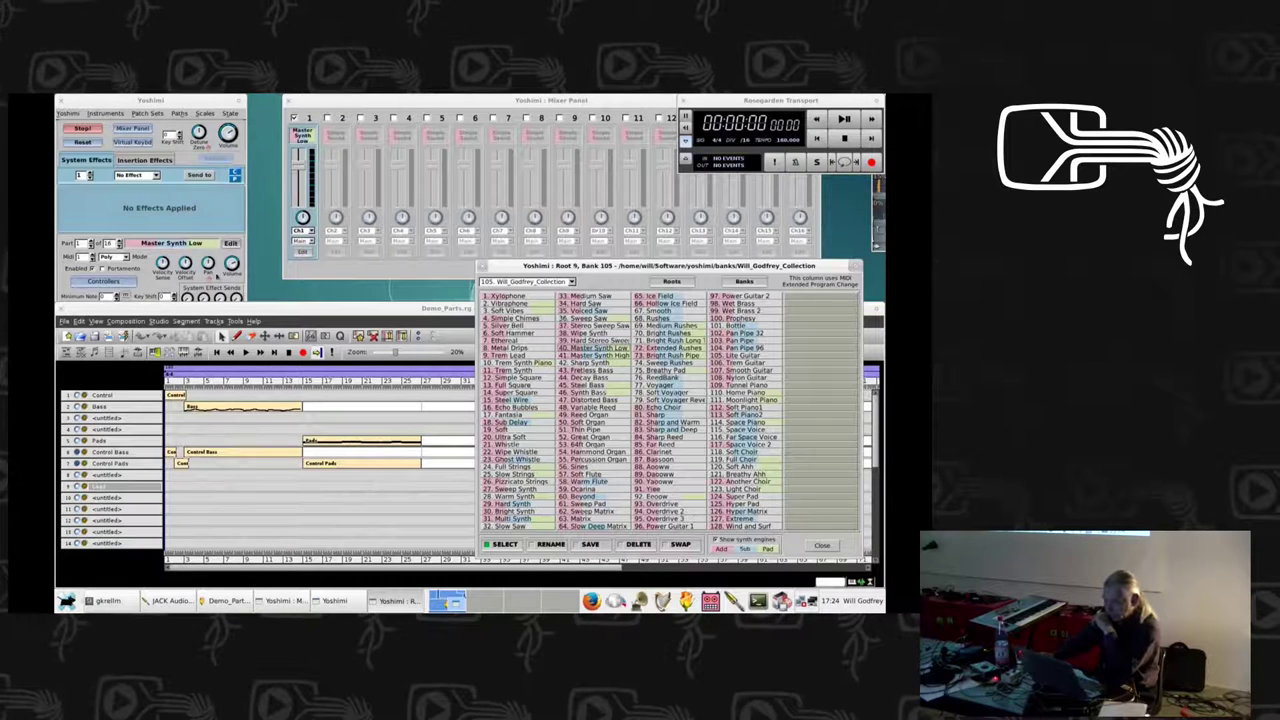
click(231, 243)
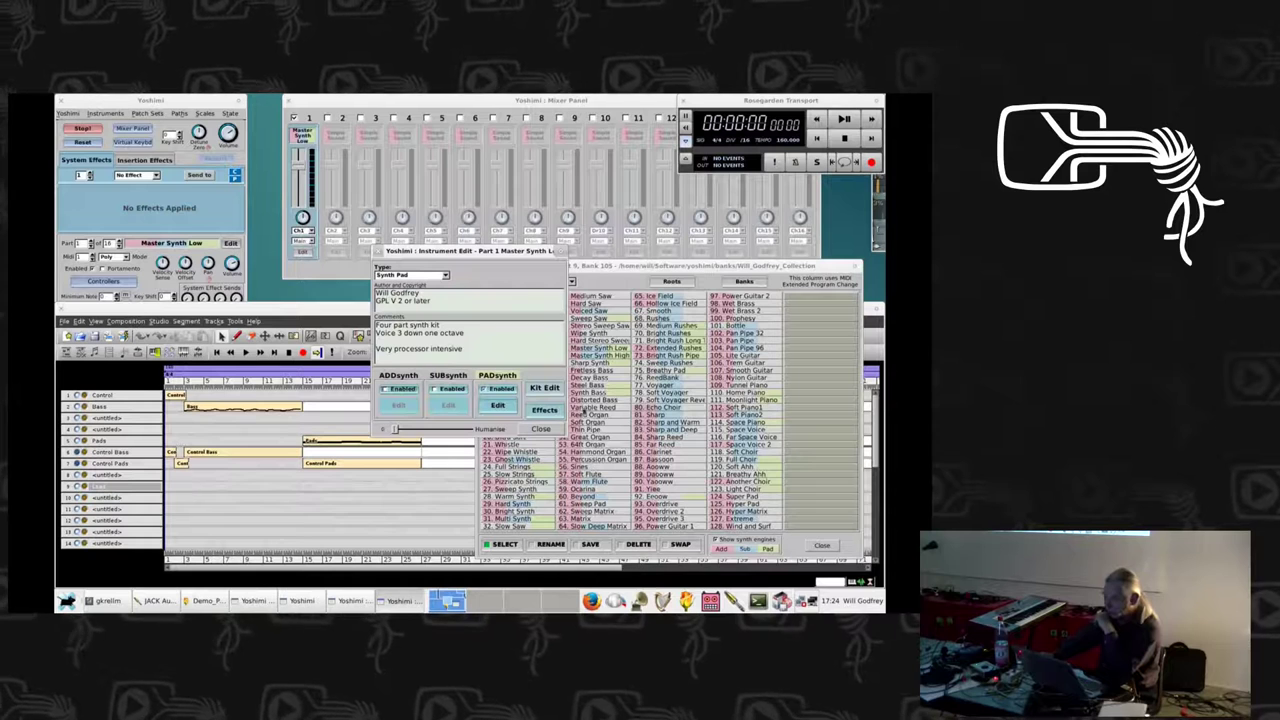
click(548, 390)
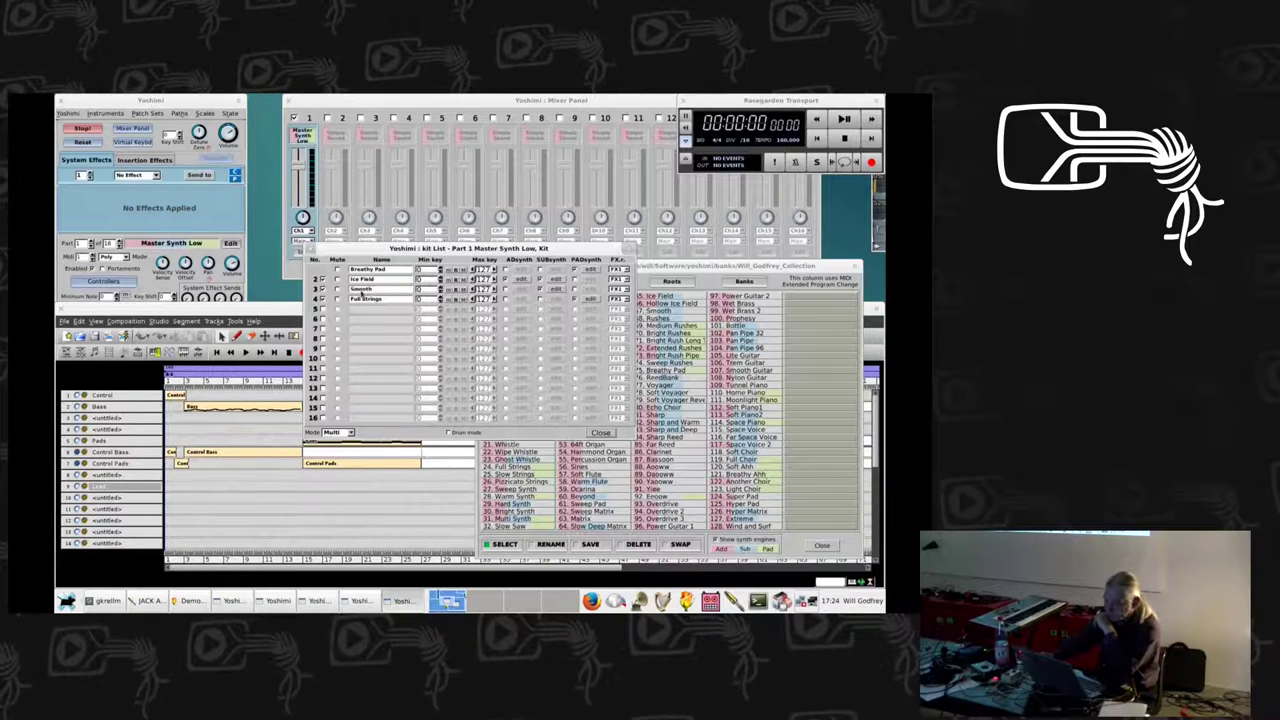
click(311, 250)
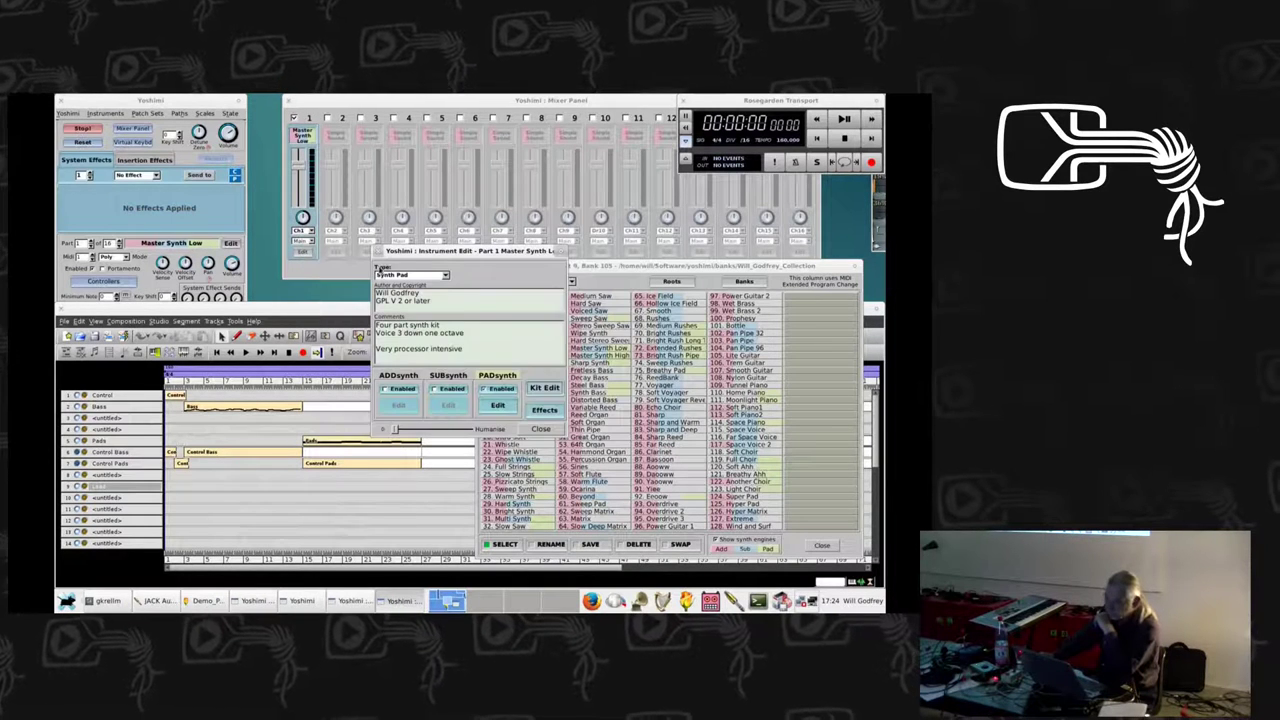
click(377, 251)
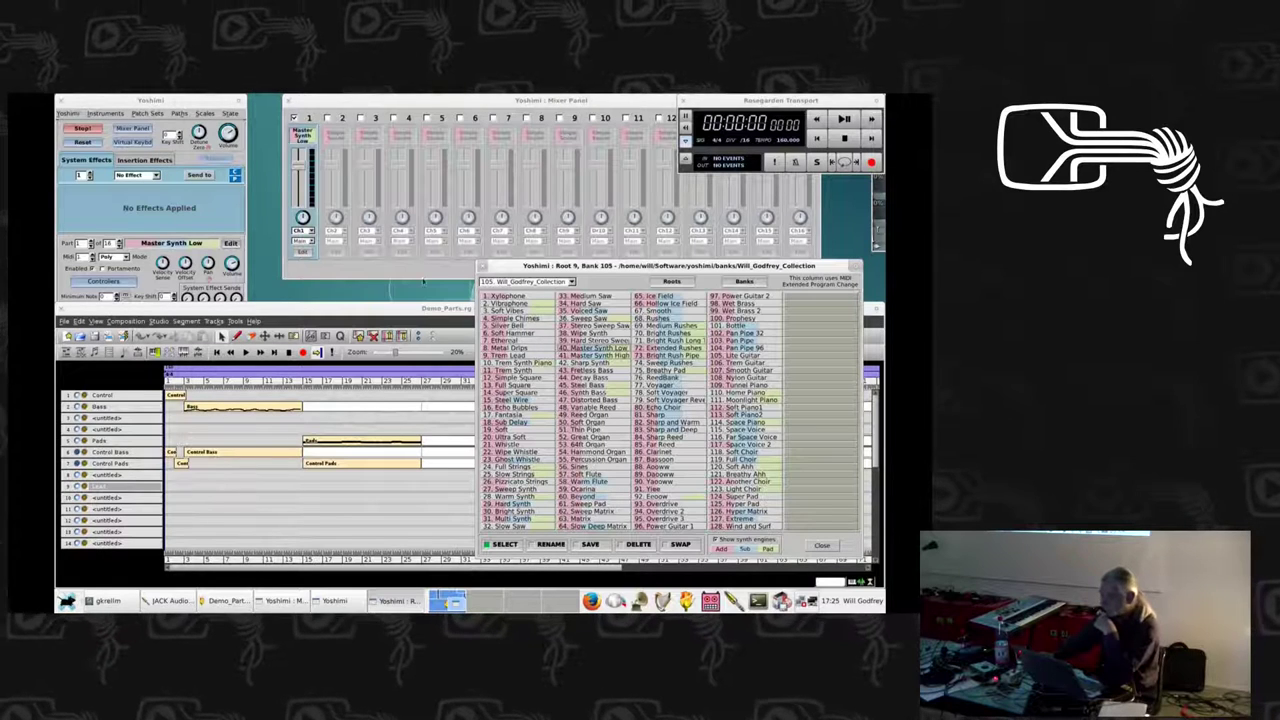
click(483, 270)
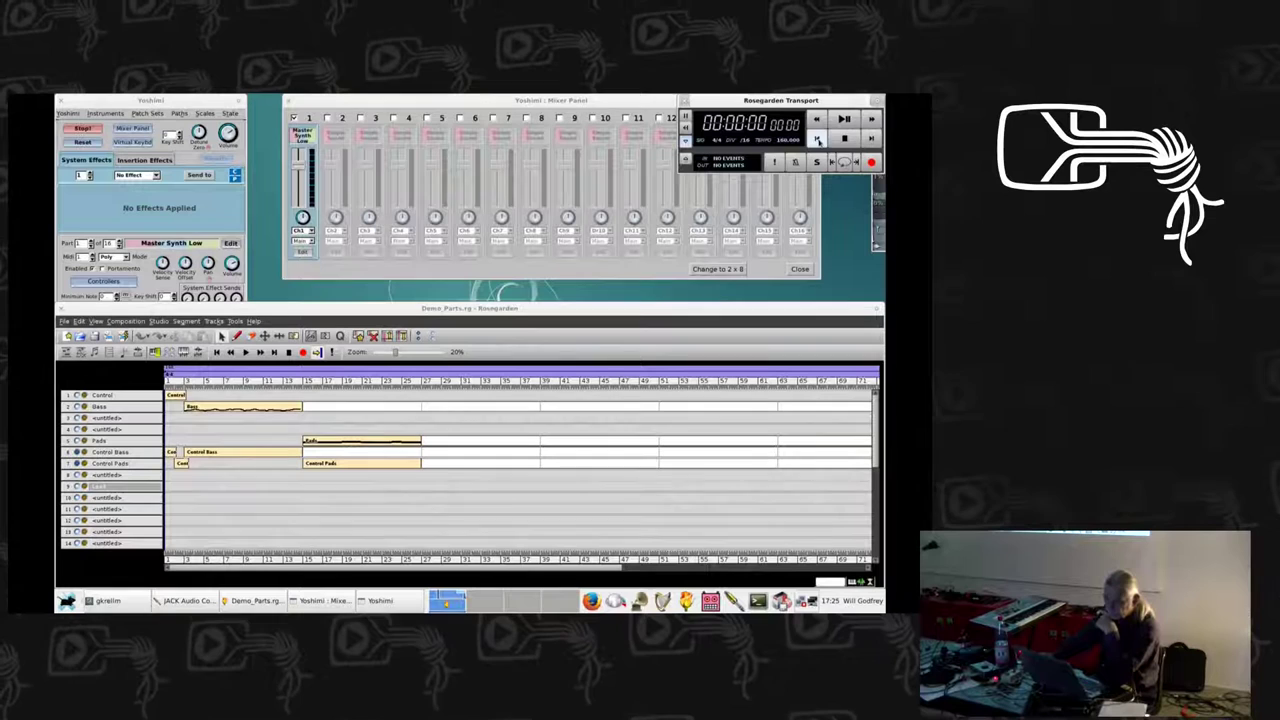
Play the Demo_Parts composition in Rosegarden, return it to the start and mute the Control track
click(845, 120)
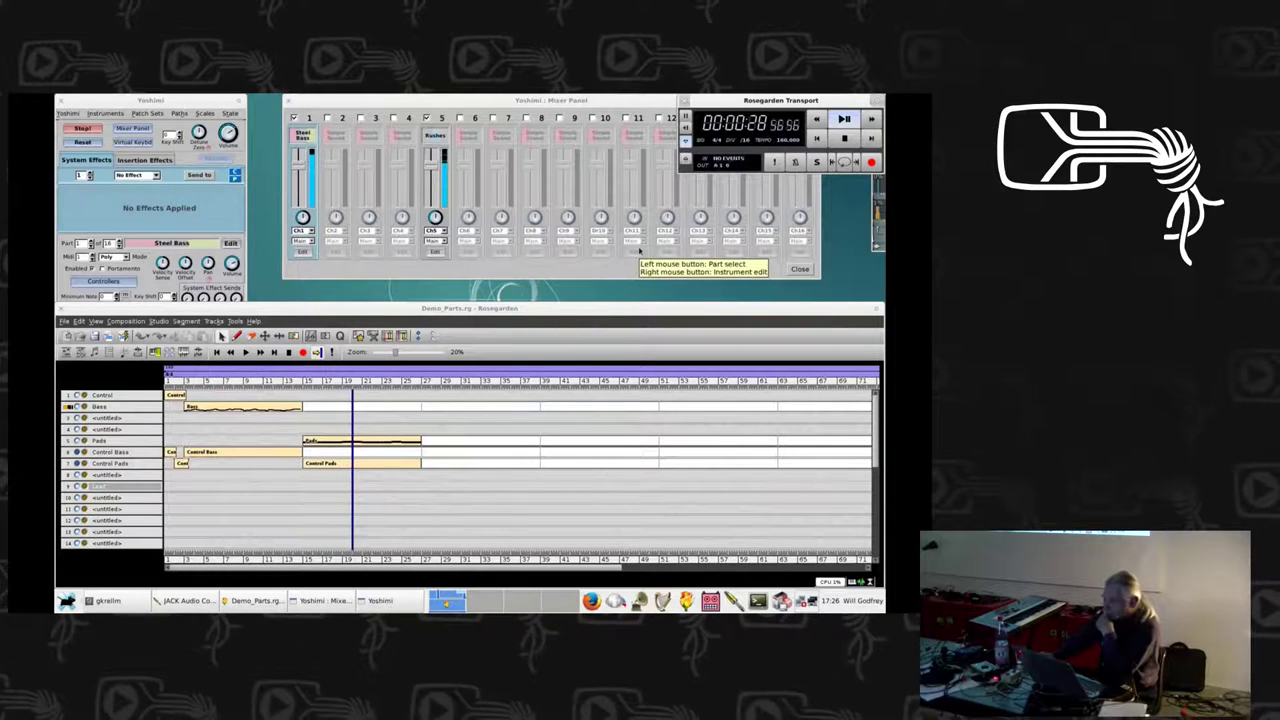
click(844, 138)
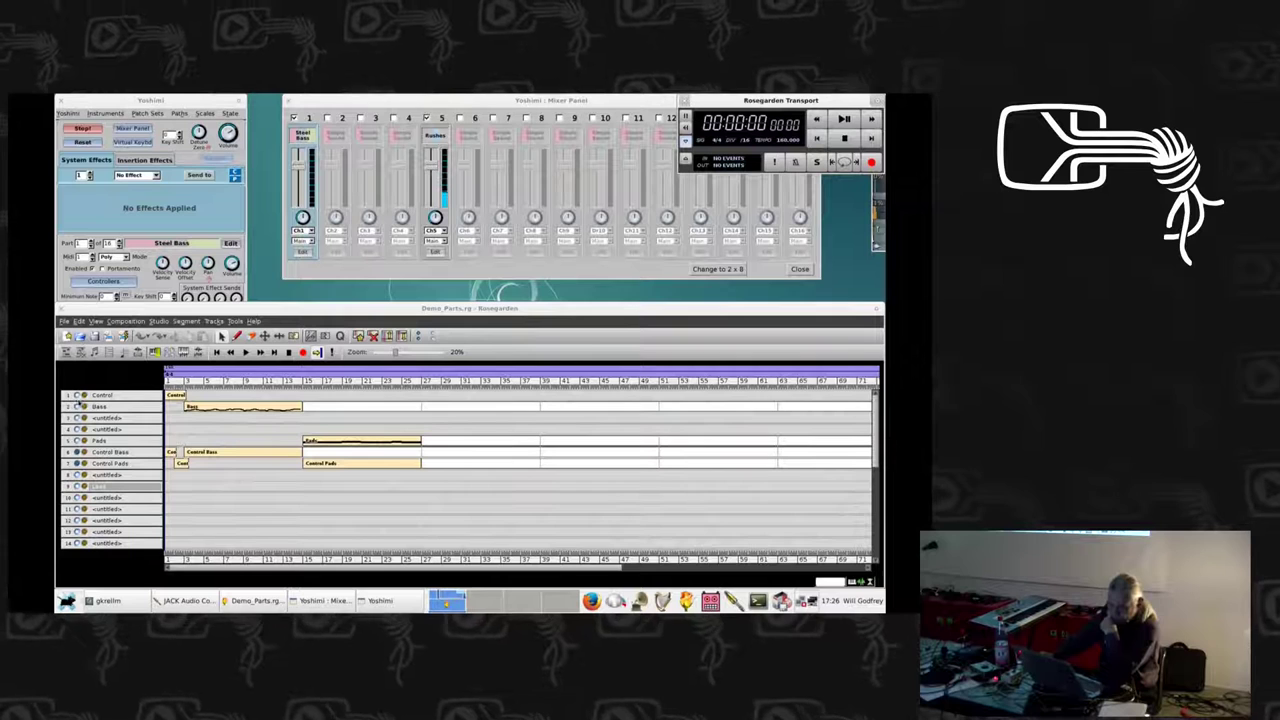
click(78, 395)
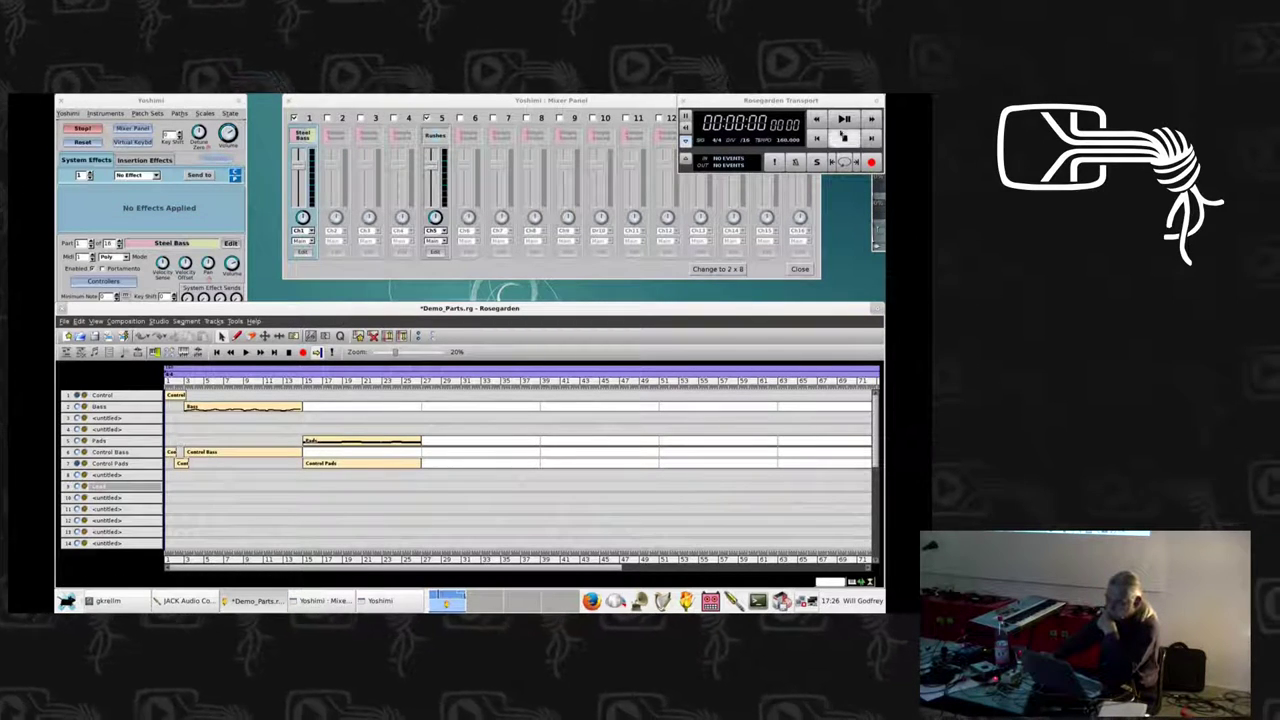
Play the Demo_Parts composition with the Control track muted, stop it and return it to the start
click(843, 121)
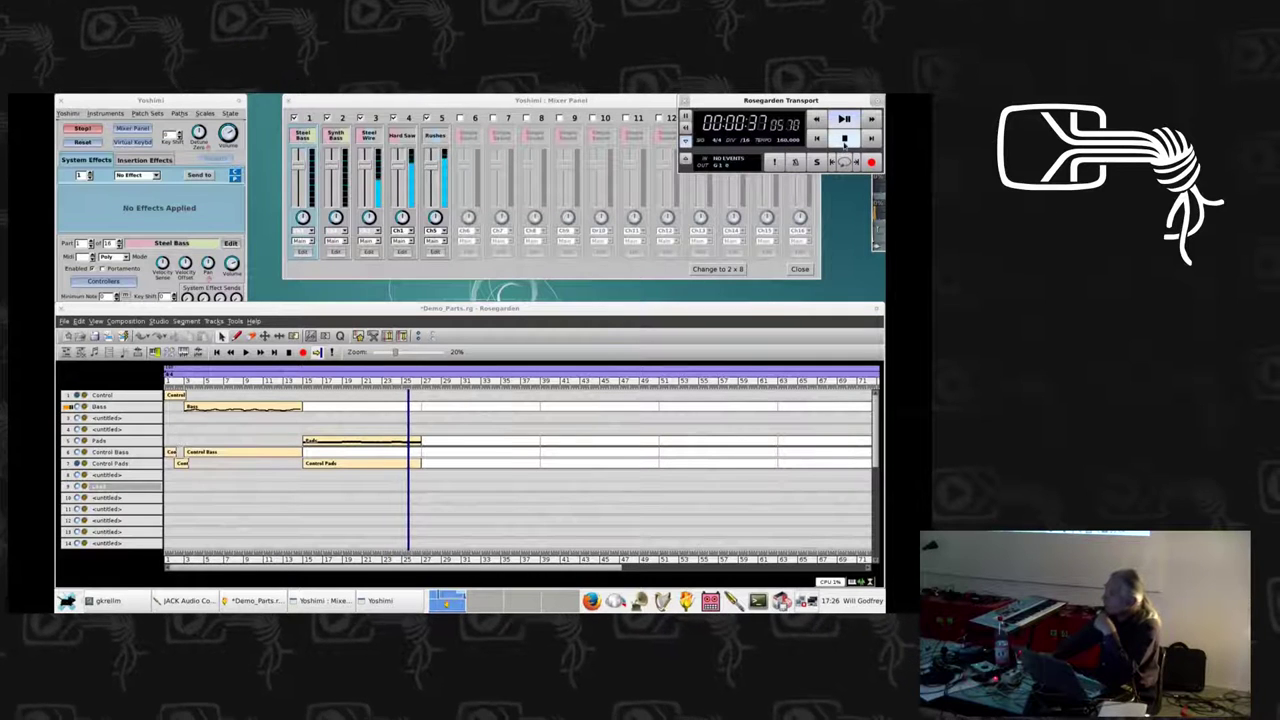
click(836, 141)
click(818, 140)
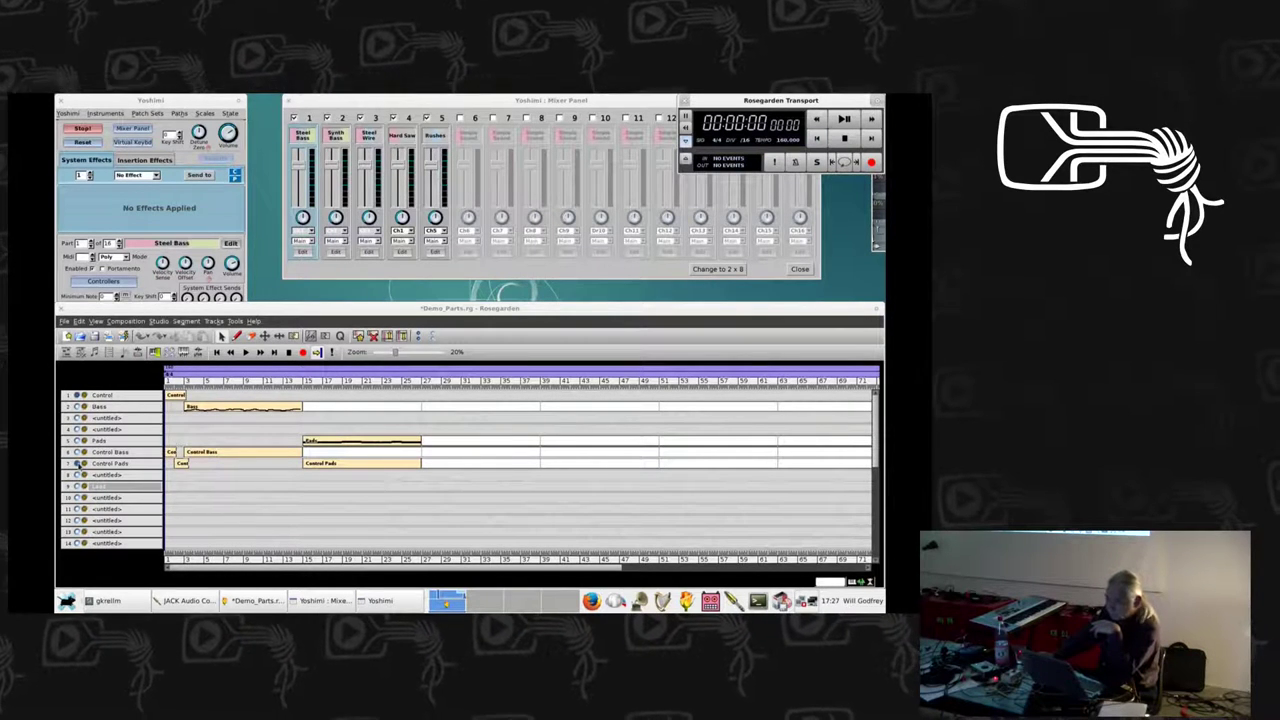
Unmute the Control Pads track and play the composition again
click(93, 462)
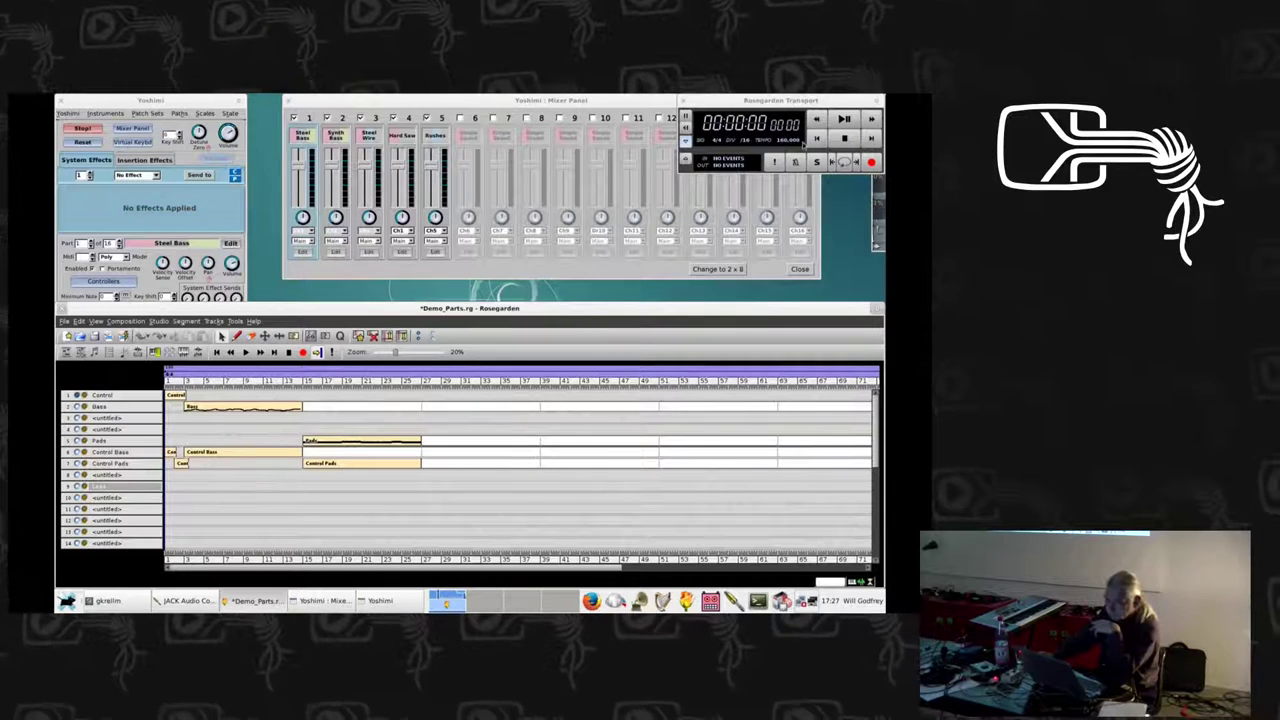
click(845, 119)
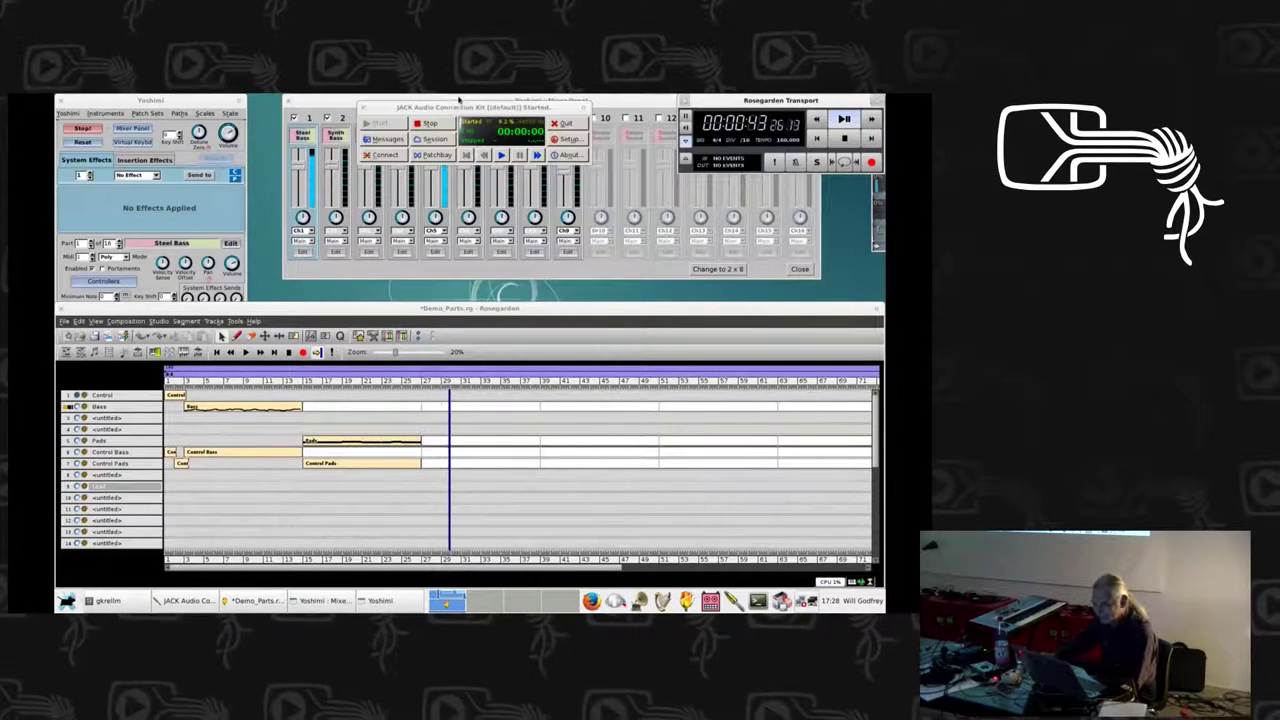
In the JACK Audio Connection Kit, connect the RoMIO II ALSA output to the yoshimi input and close the connections window
click(385, 155)
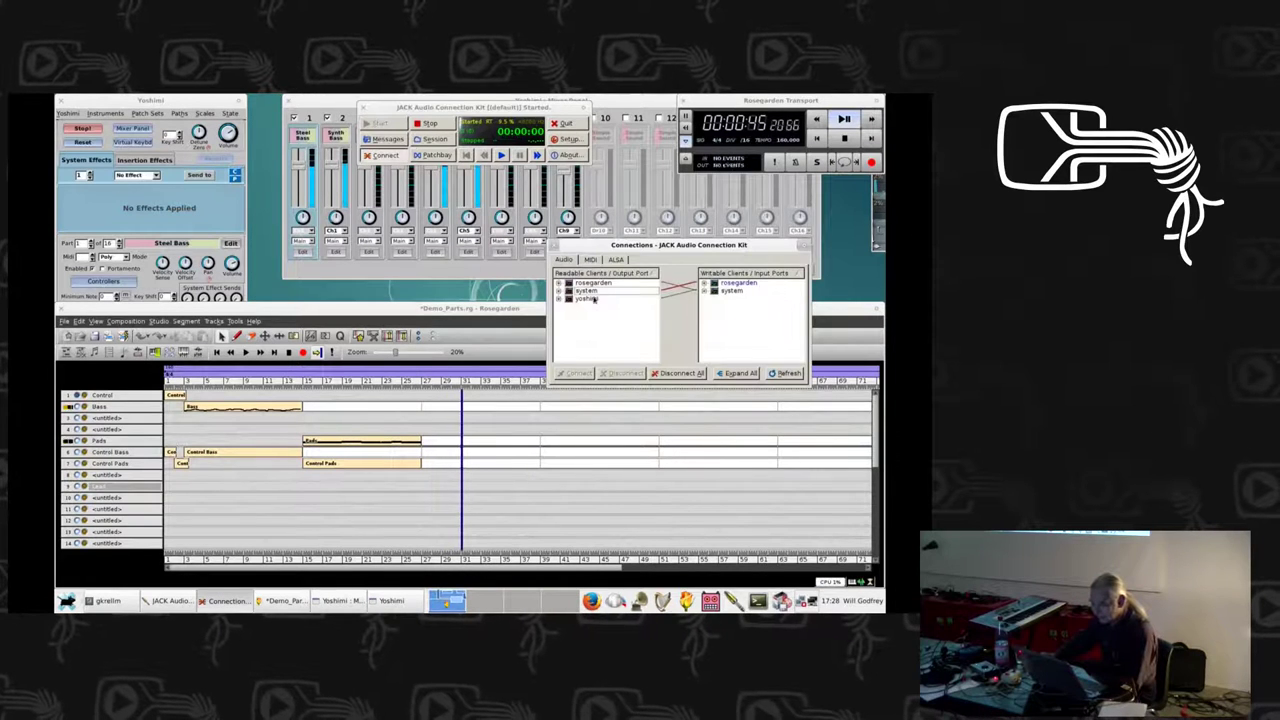
click(612, 262)
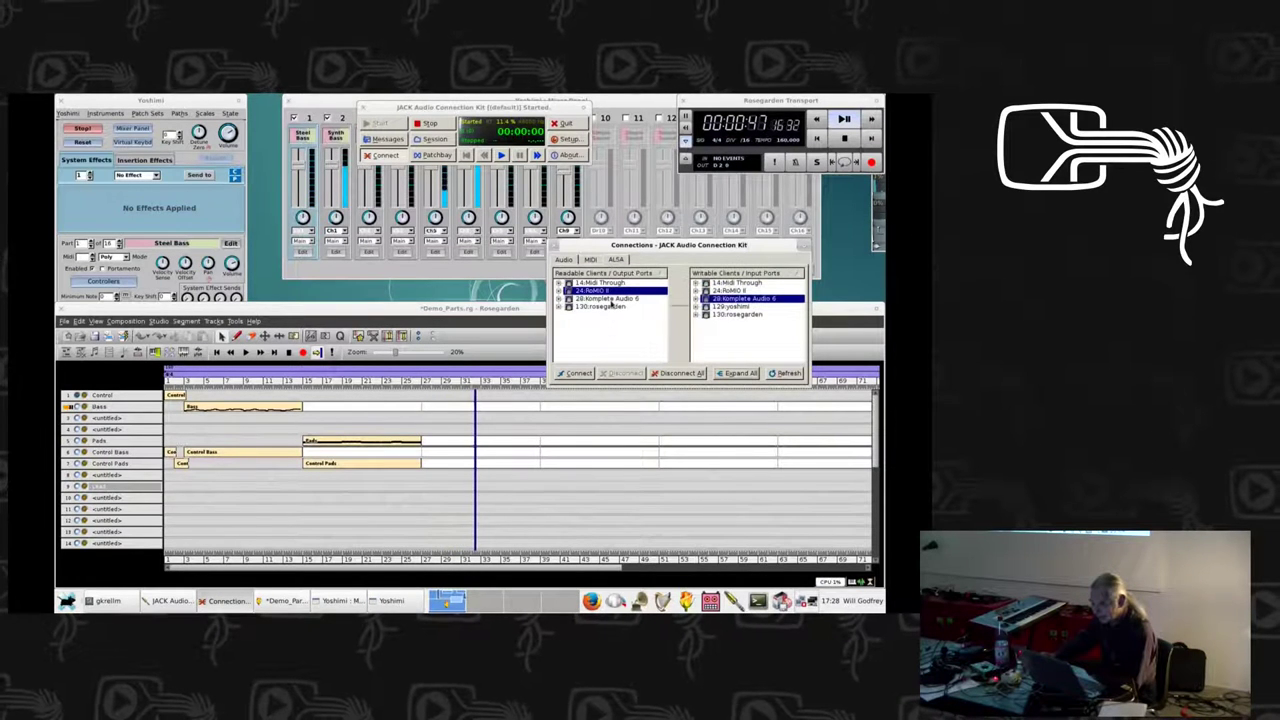
click(730, 306)
click(576, 373)
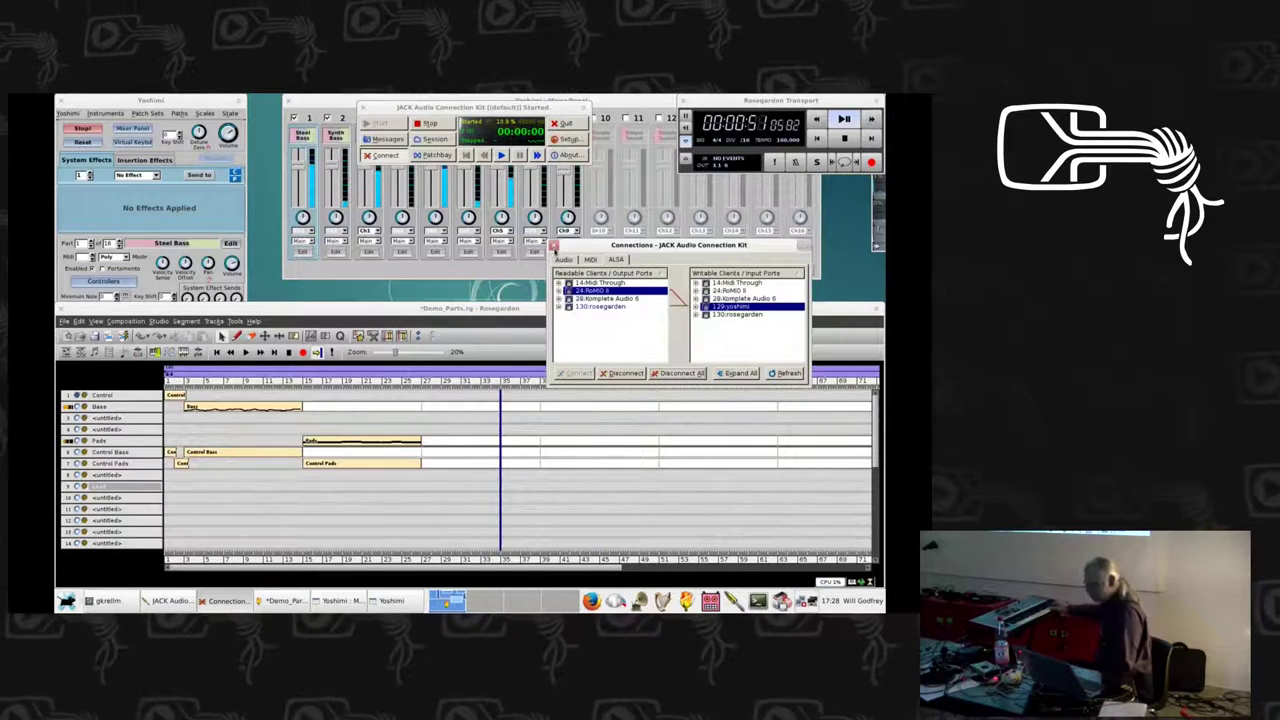
click(553, 245)
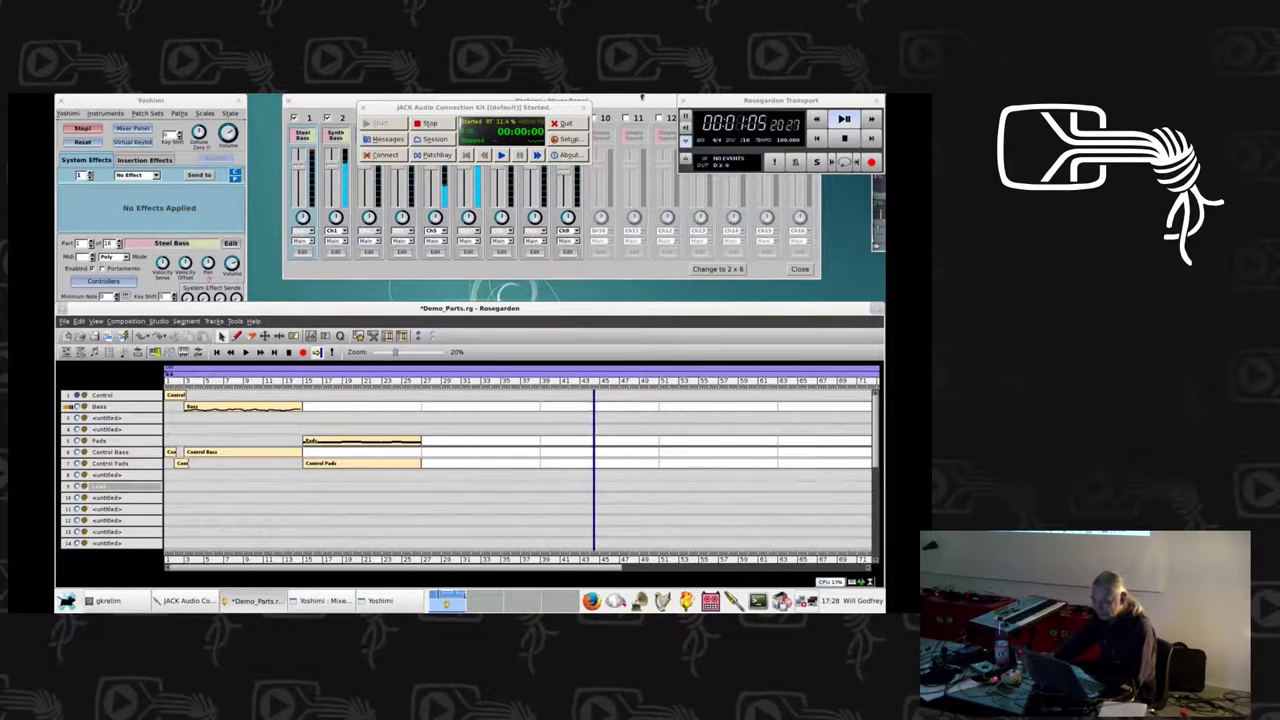
Disconnect the RoMIO II ALSA output from yoshimi and close the connections window
click(384, 155)
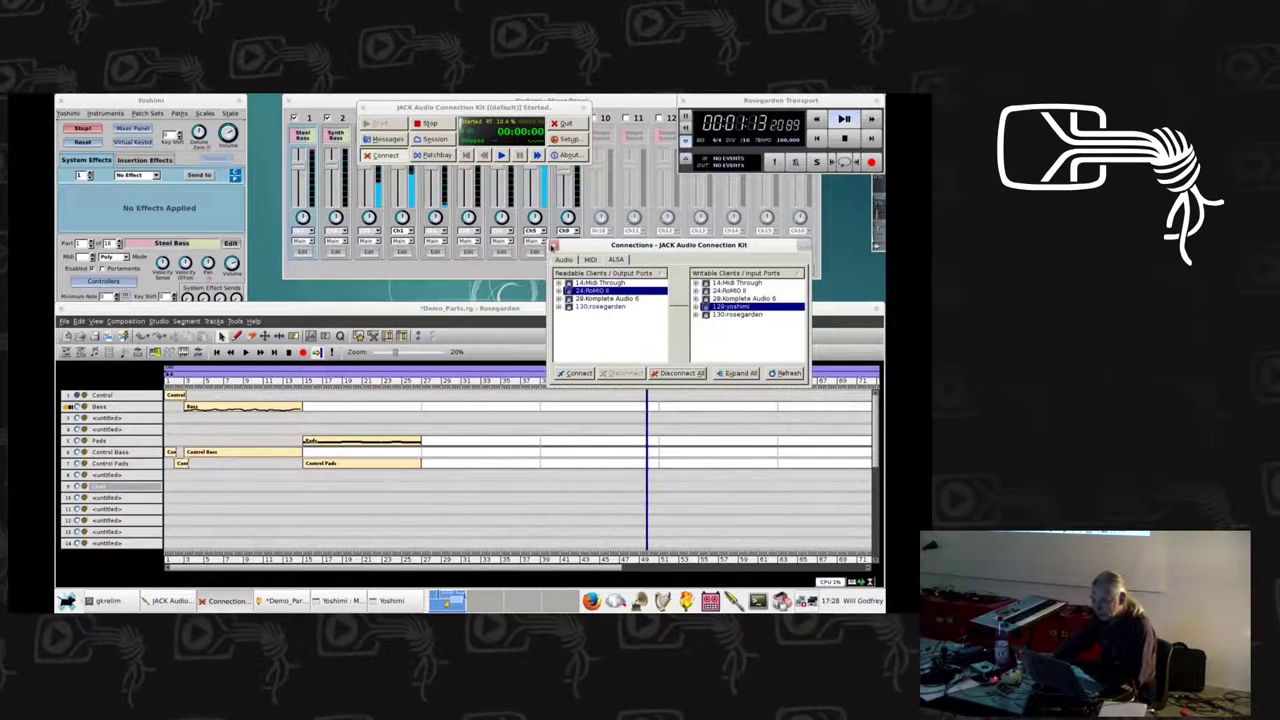
click(803, 245)
In Rosegarden's MIDI device manager, route the Yoshimi playback device to 24:0 RoMIO II MIDI 1 and close the manager
click(156, 352)
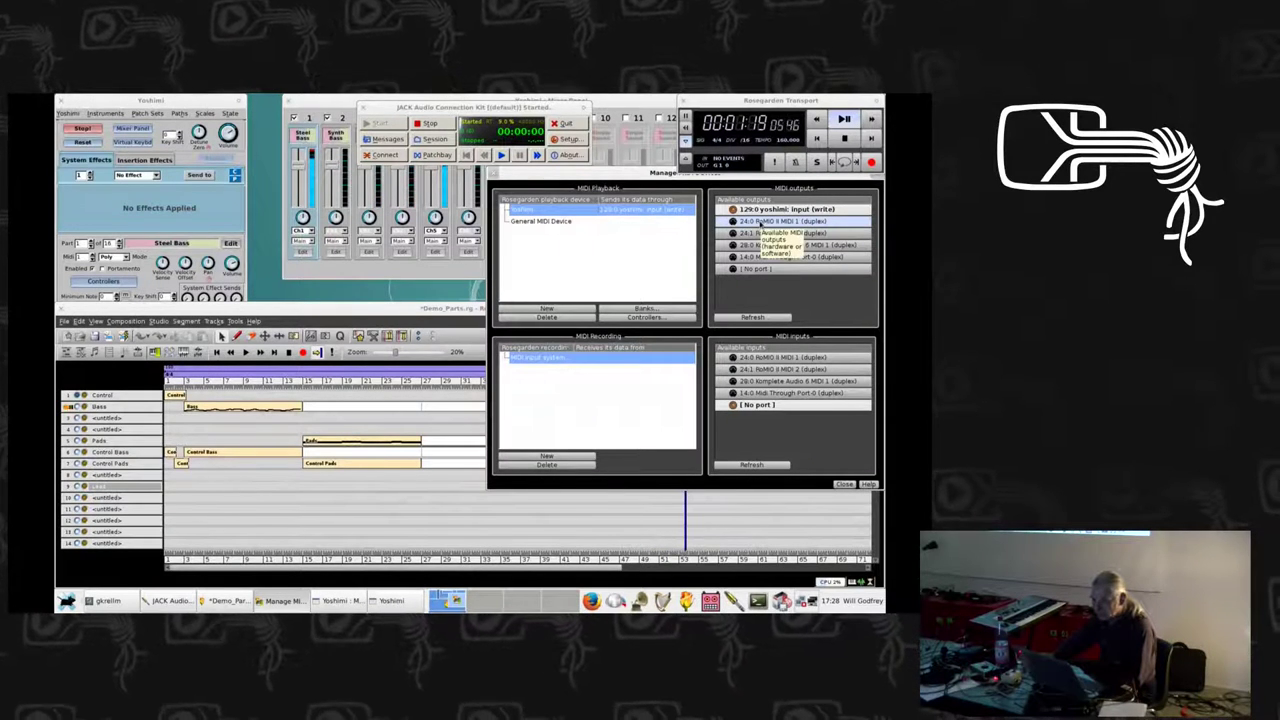
click(760, 221)
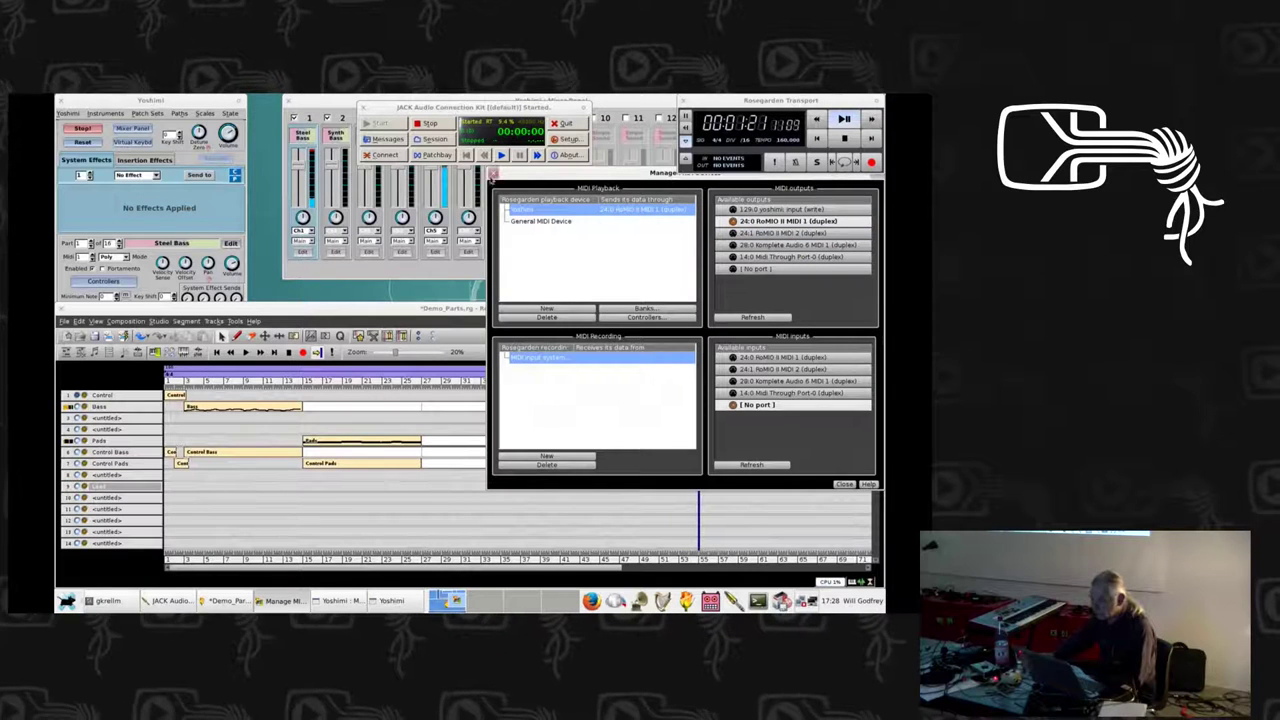
click(493, 173)
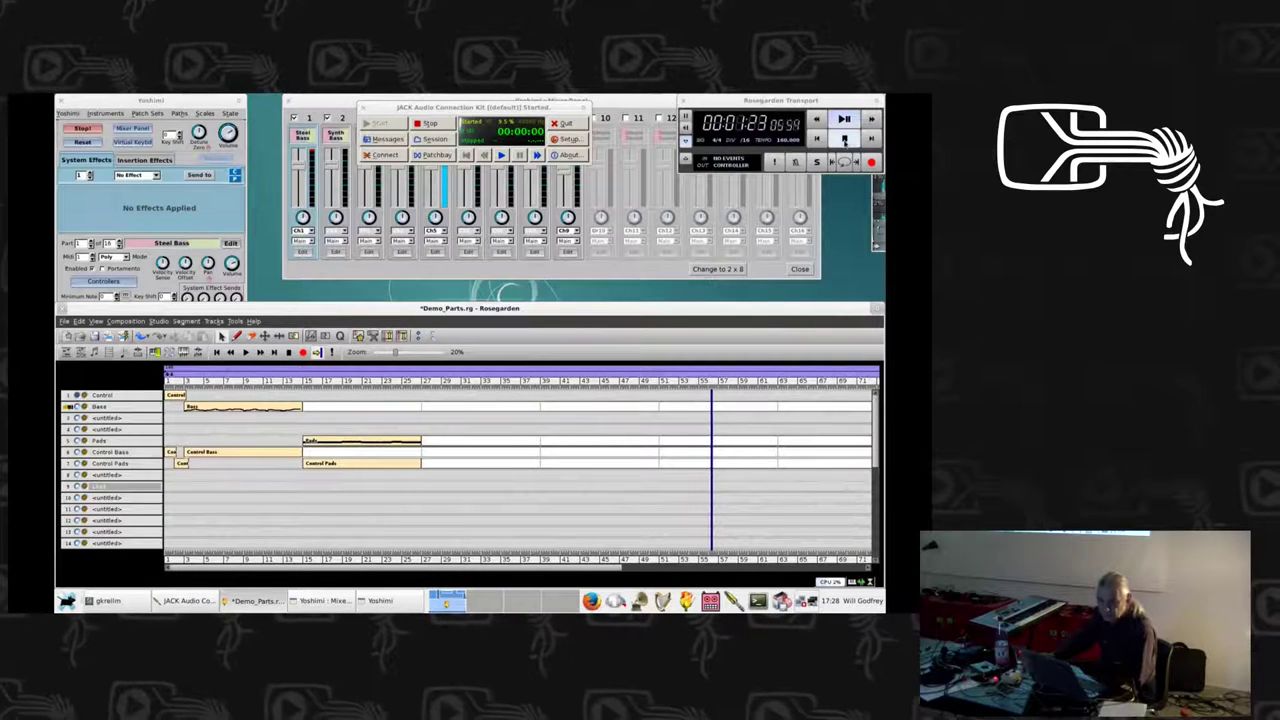
Return the composition to the start and examine the Yoshimi instrument assignments available for track 9
click(817, 140)
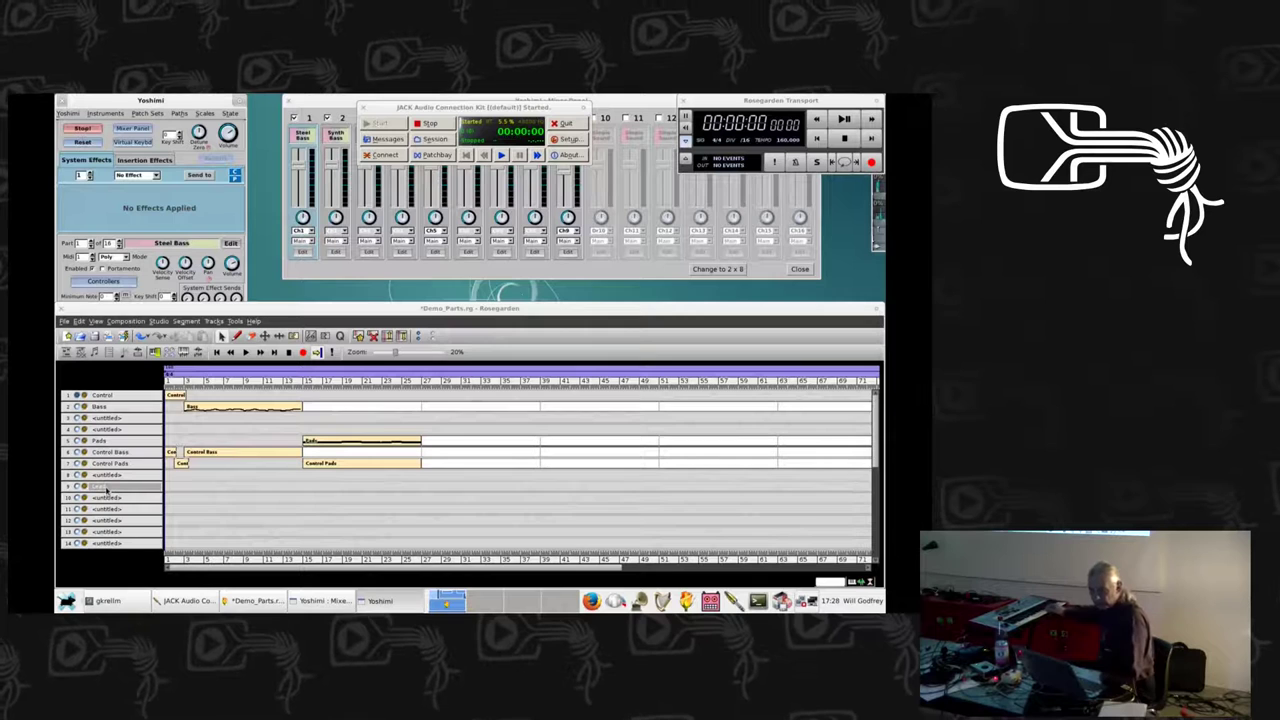
click(95, 487)
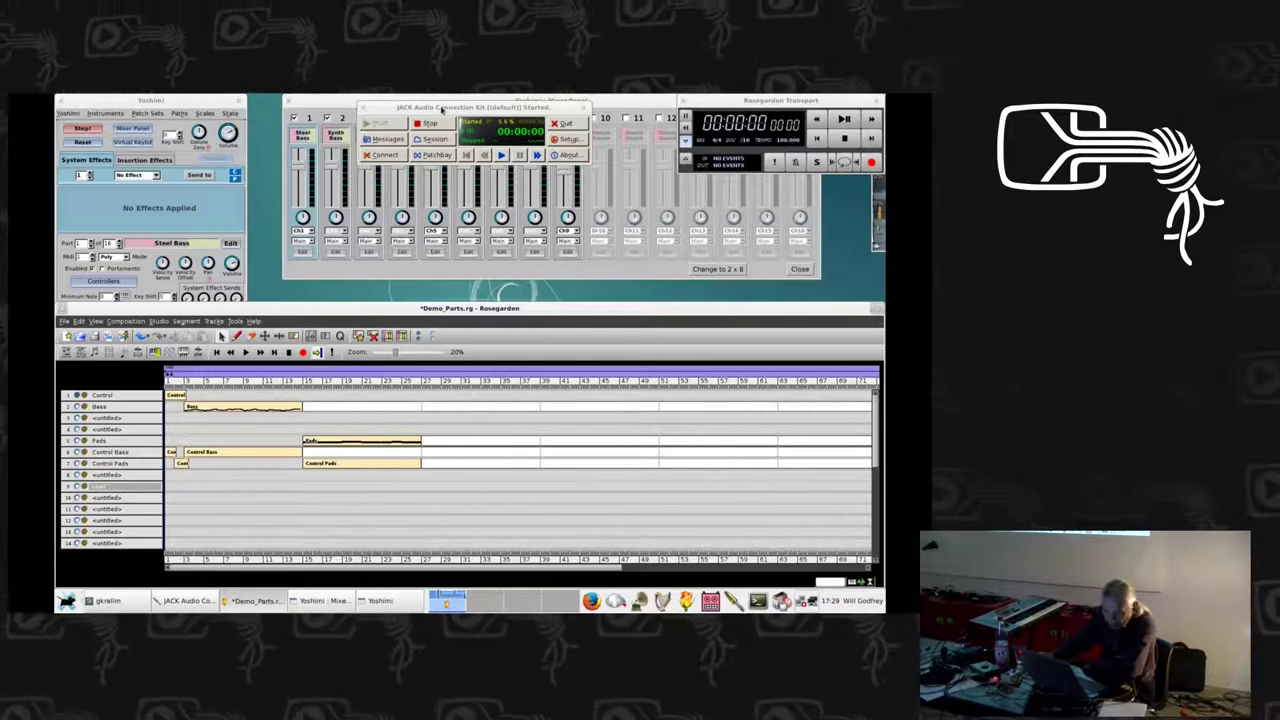
right_click(113, 487)
mouse_move(175, 528)
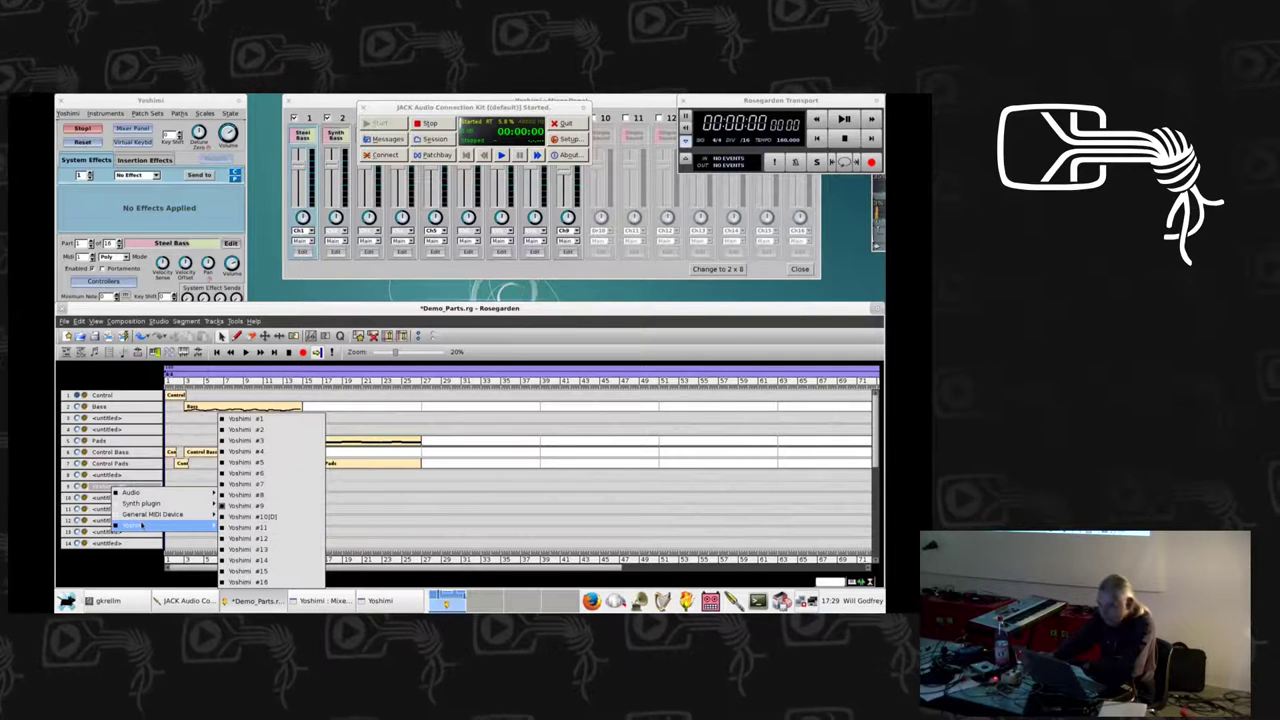
click(104, 487)
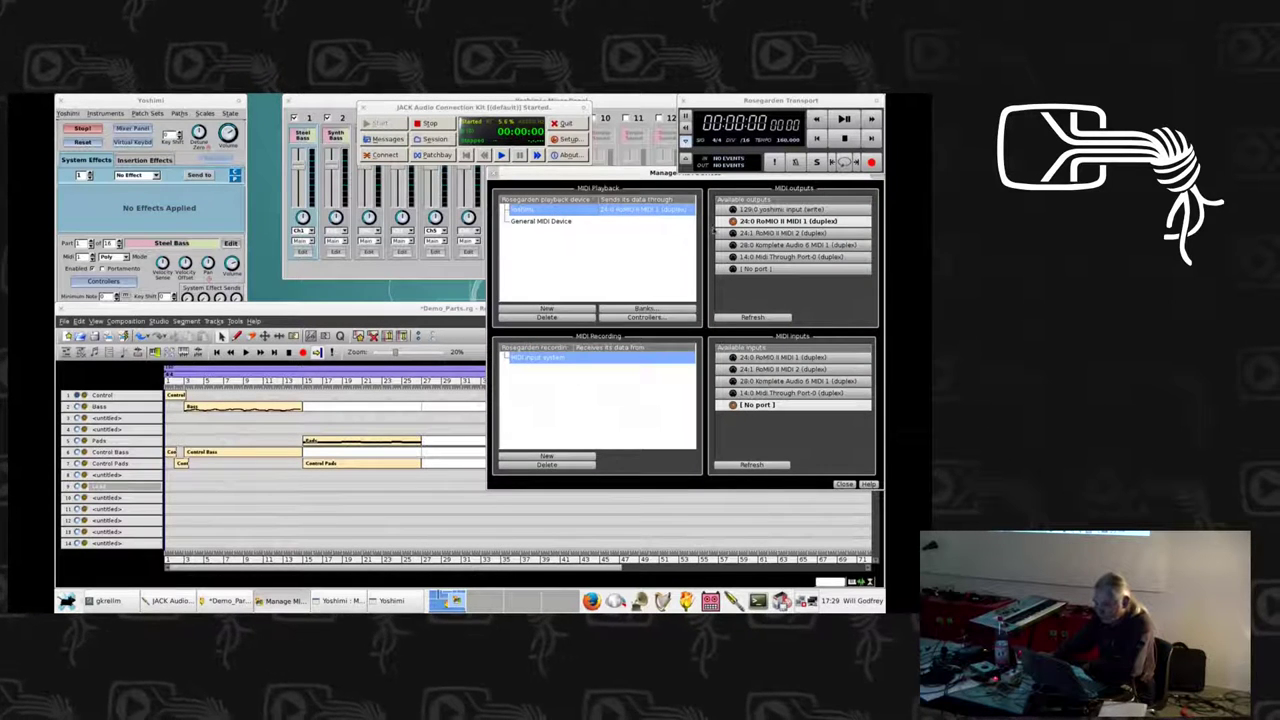
Route the Yoshimi playback device to 129:0 yoshimi input and set the MIDI recording input to 24:0 RoMIO II MIDI 1
click(762, 210)
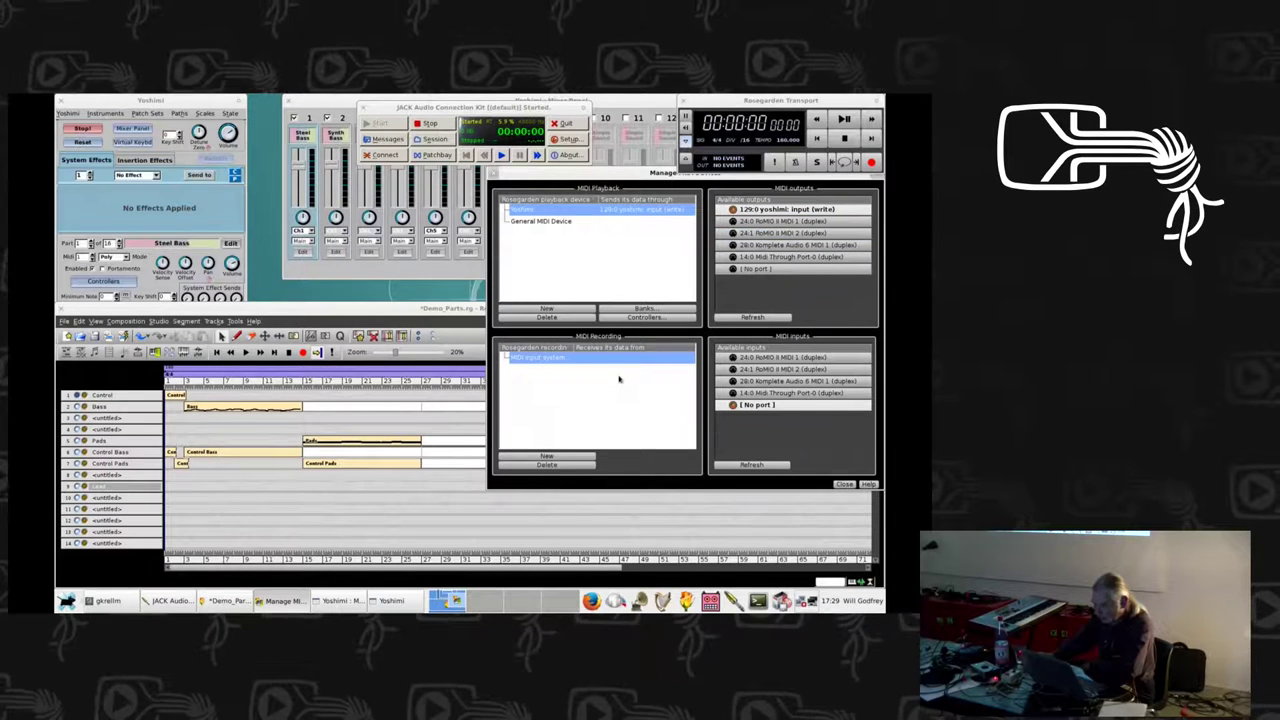
click(757, 358)
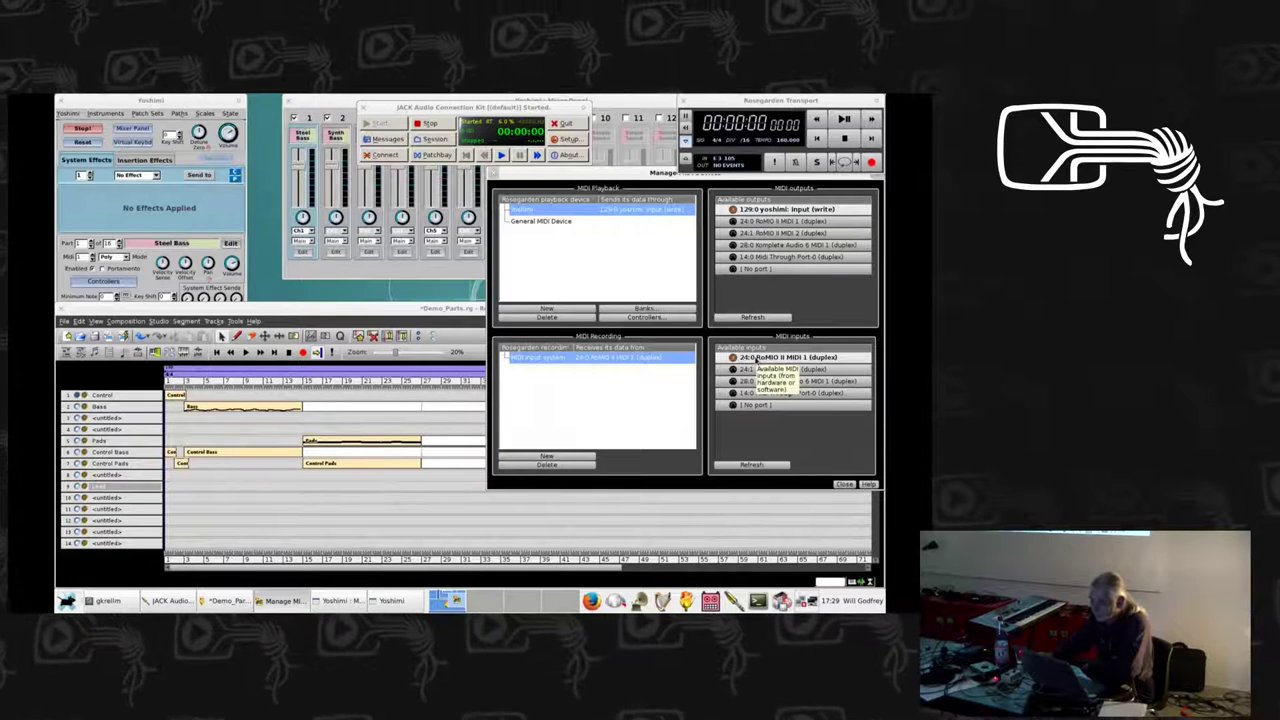
click(492, 173)
Play the composition with Yoshimi's mixer panel brought to the front, and stop it
click(844, 118)
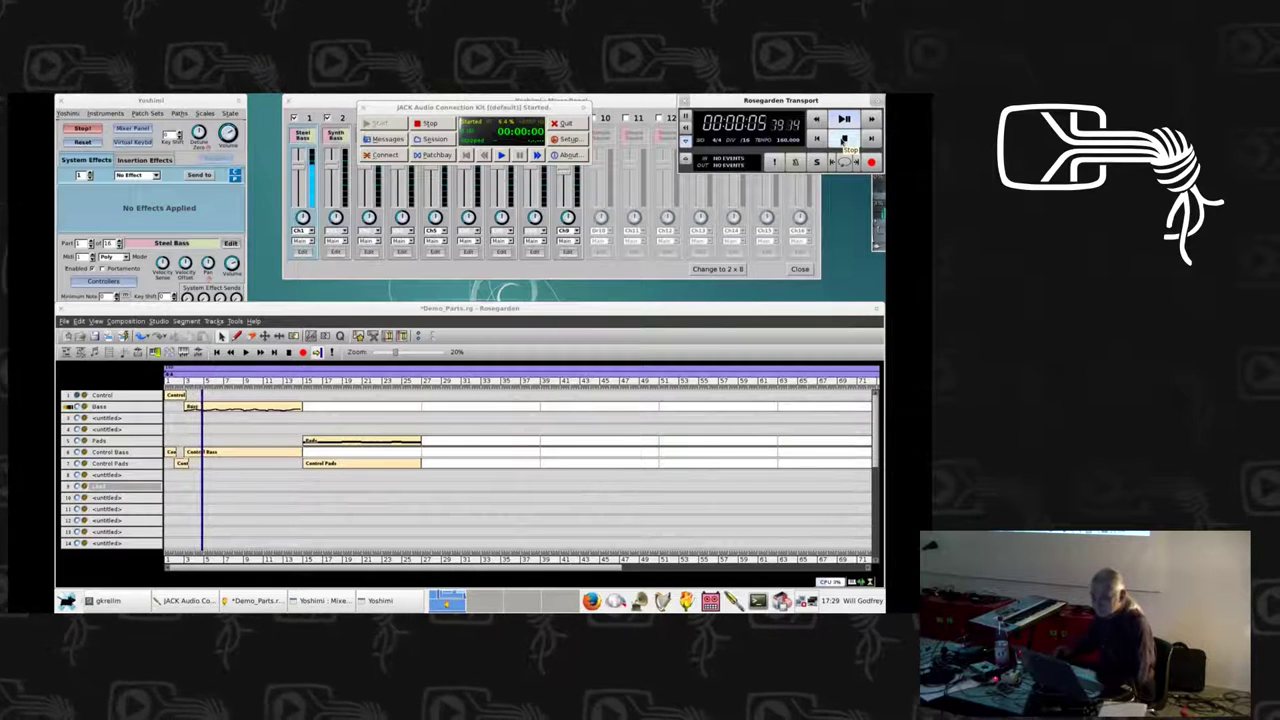
click(573, 99)
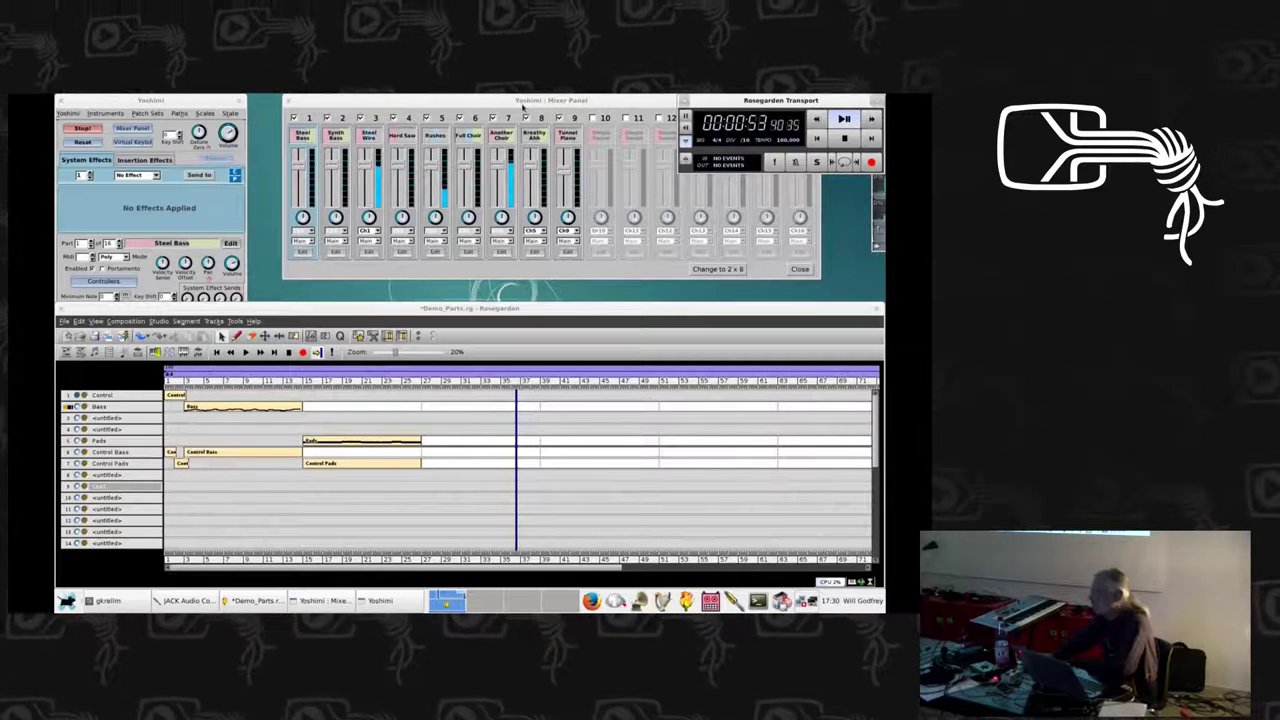
click(843, 139)
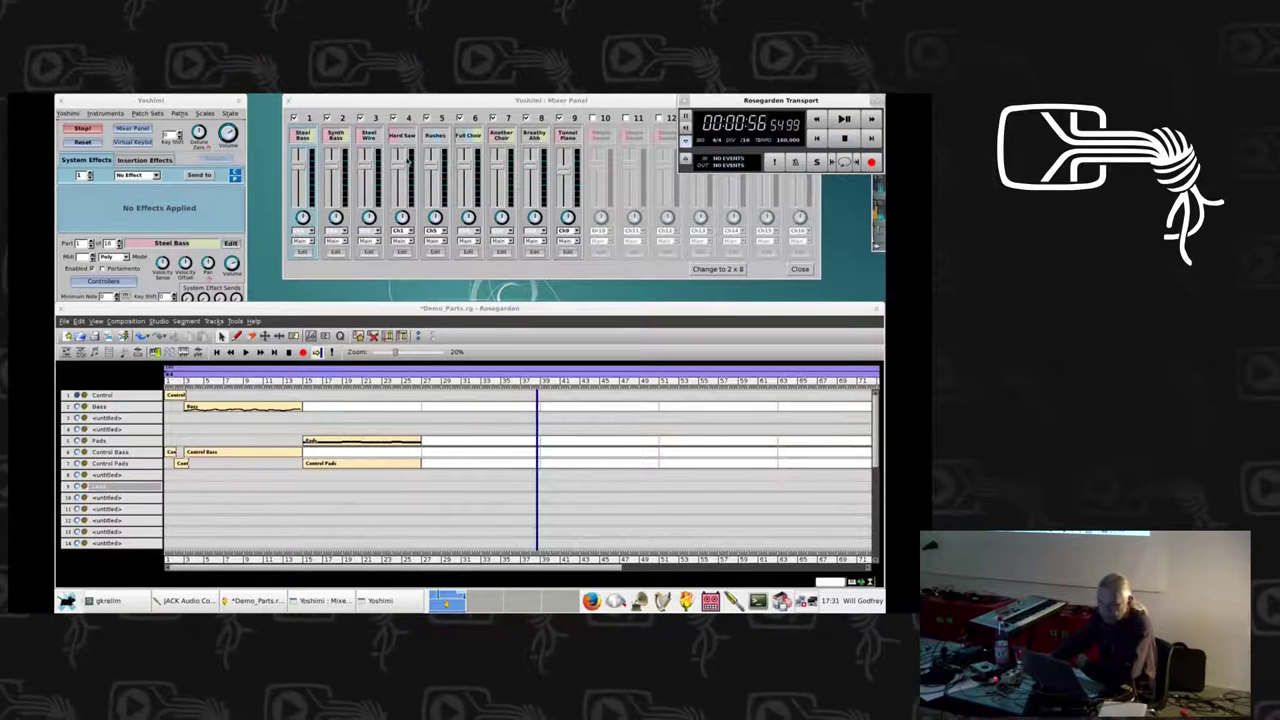
Close Rosegarden, saving the modified composition, and close Yoshimi's mixer panel
double_click(64, 309)
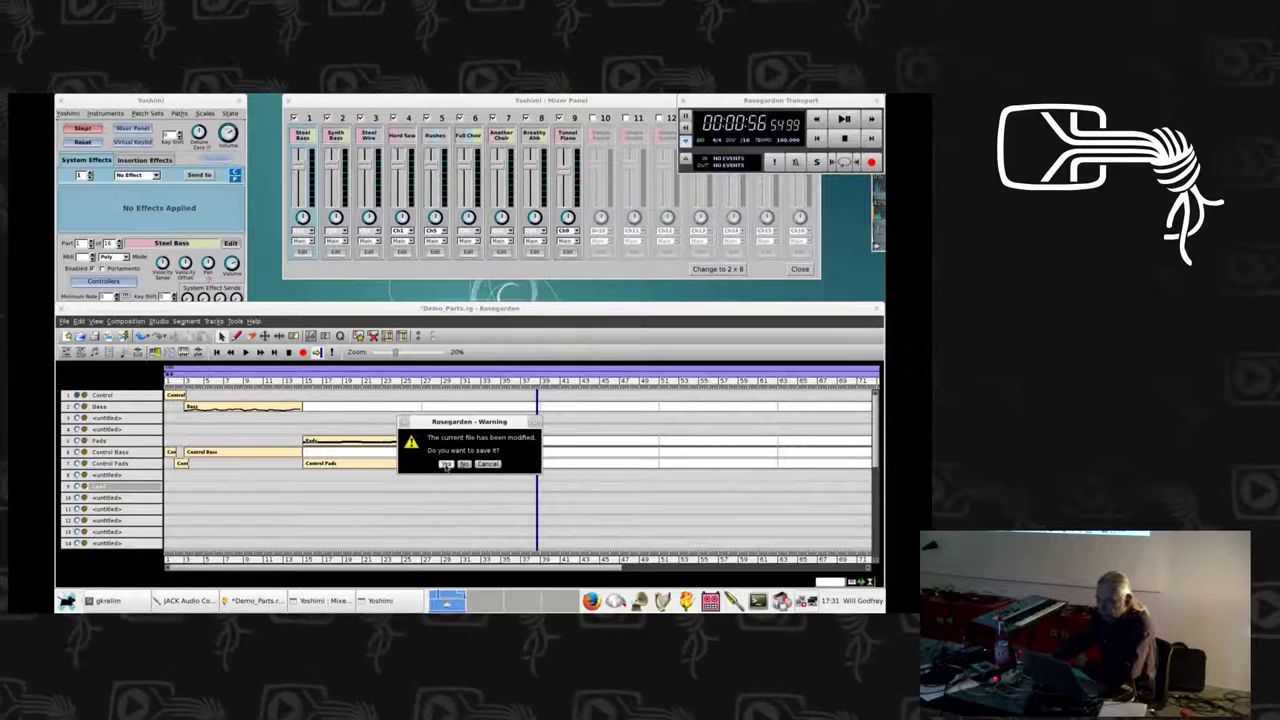
click(446, 465)
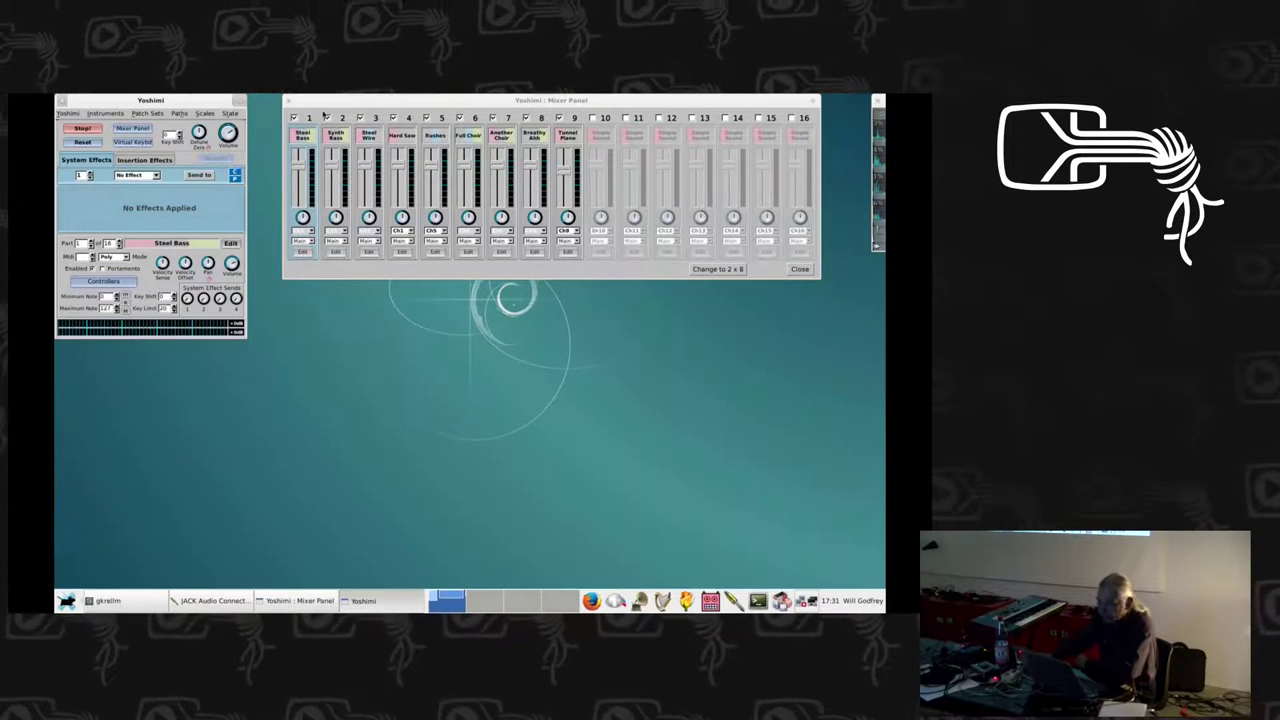
key(alt+F4)
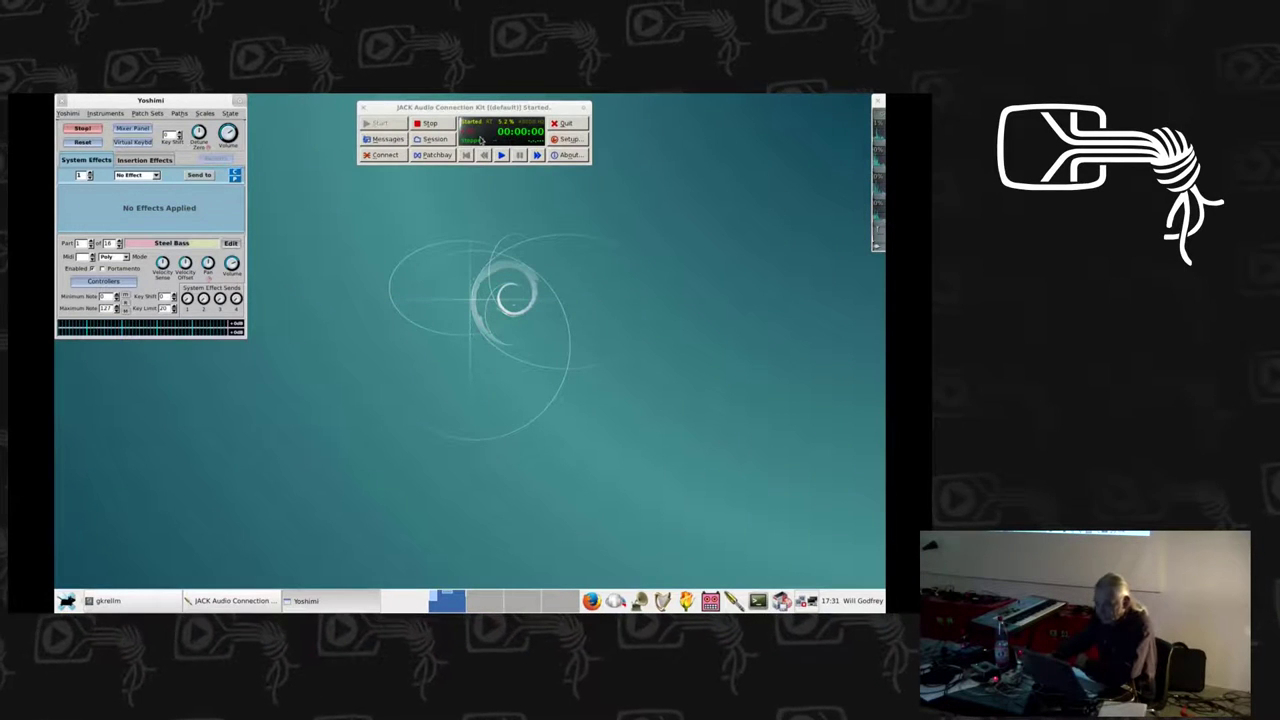
Examine the JACK Audio Connection Kit message log for errors and close it
click(388, 139)
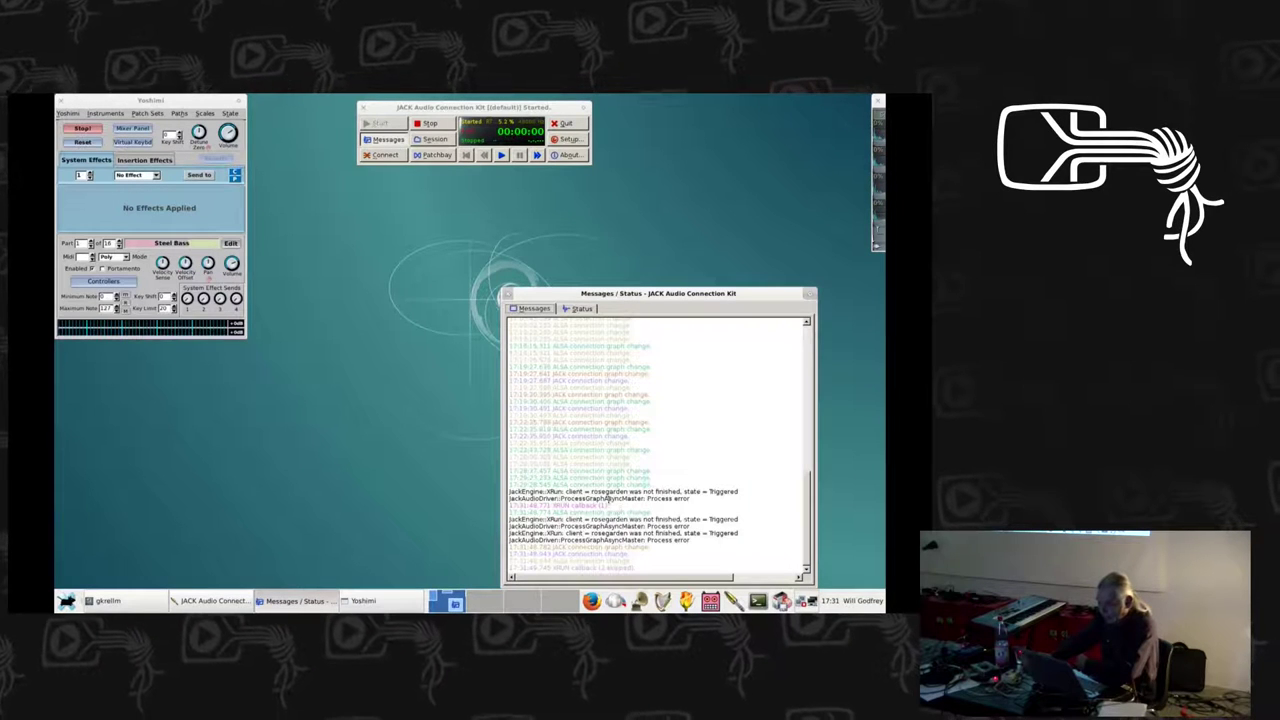
click(508, 294)
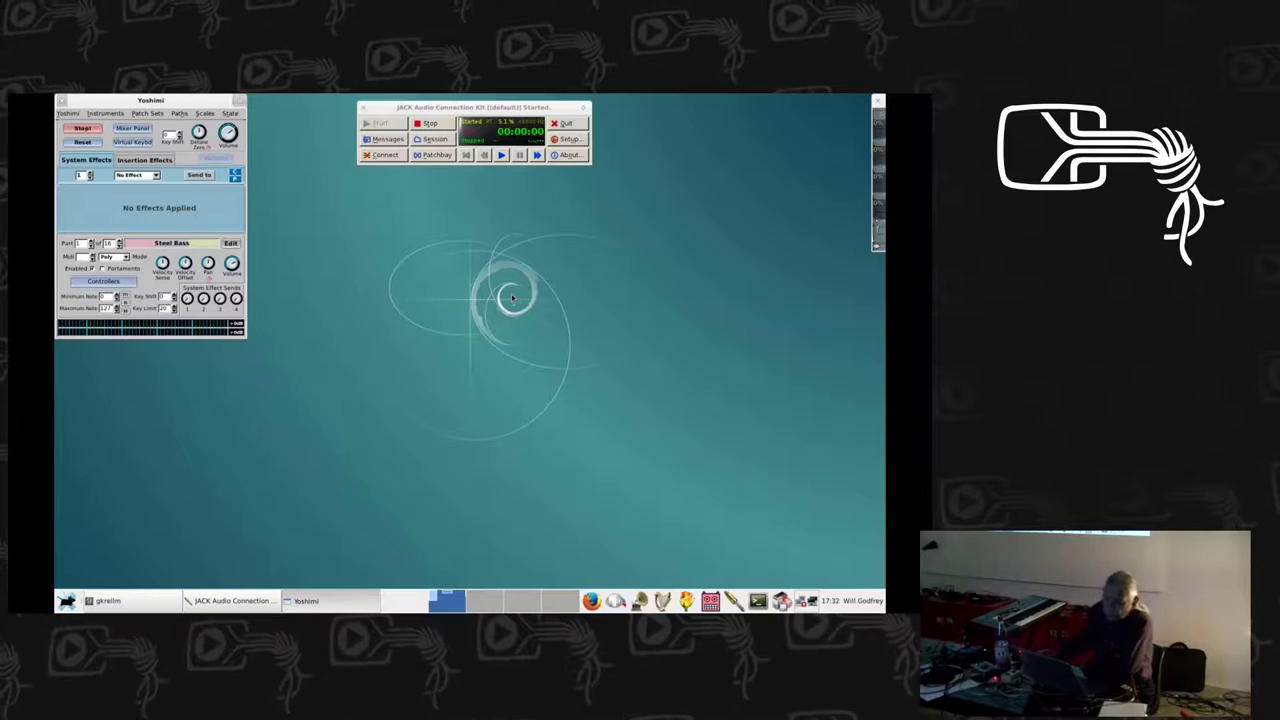
Start a new Yoshimi instance and open its virtual keyboard
click(66, 114)
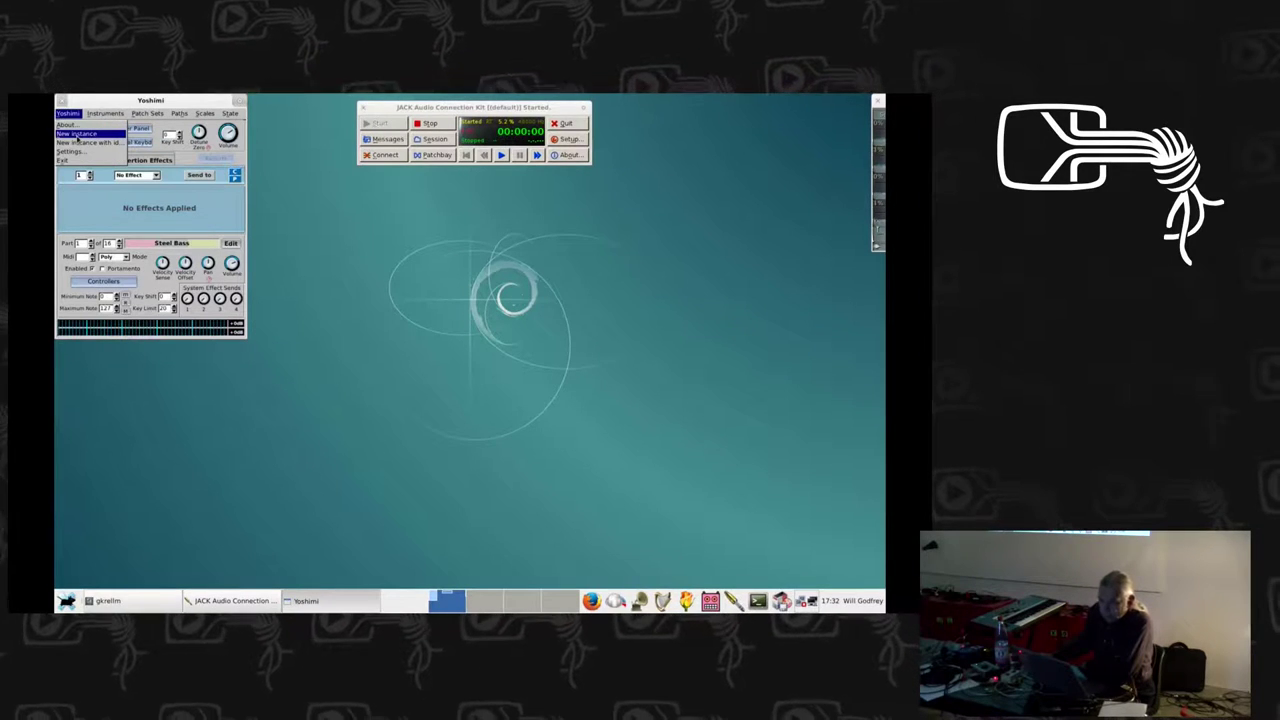
click(76, 136)
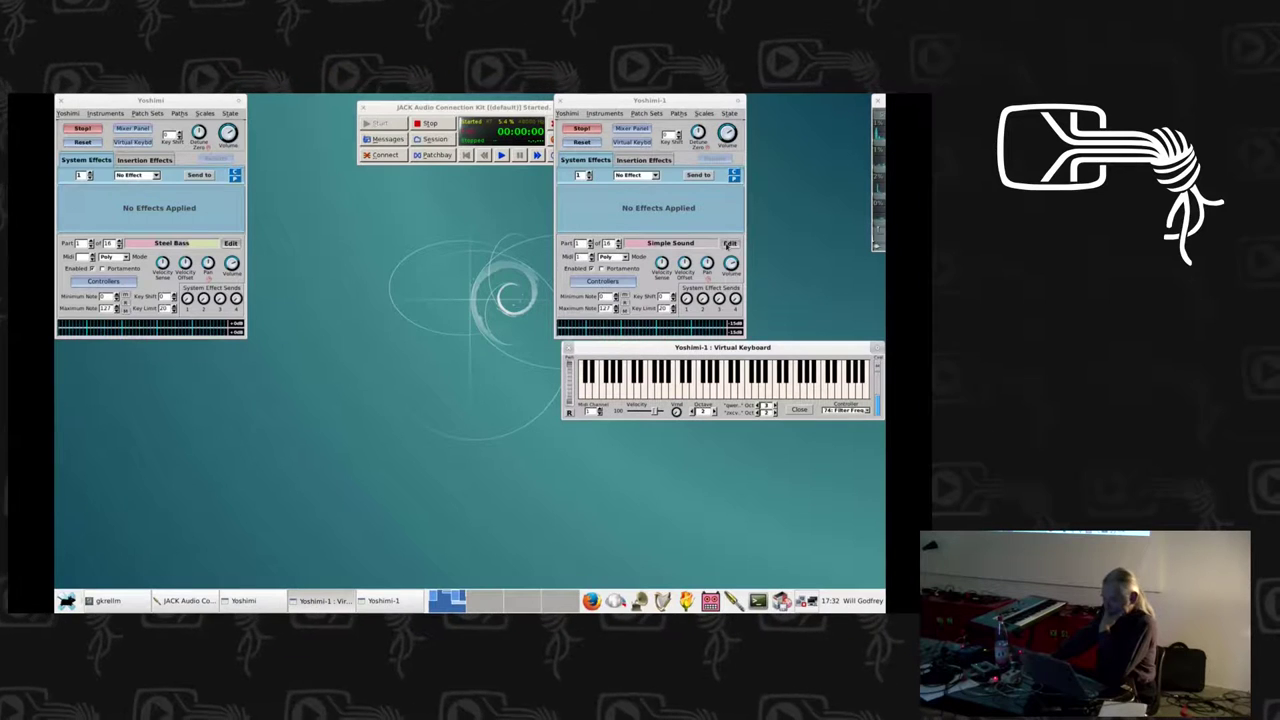
Load Ghost Ensemble from bank 110 into part 1 of the new instance and close the bank window
click(669, 243)
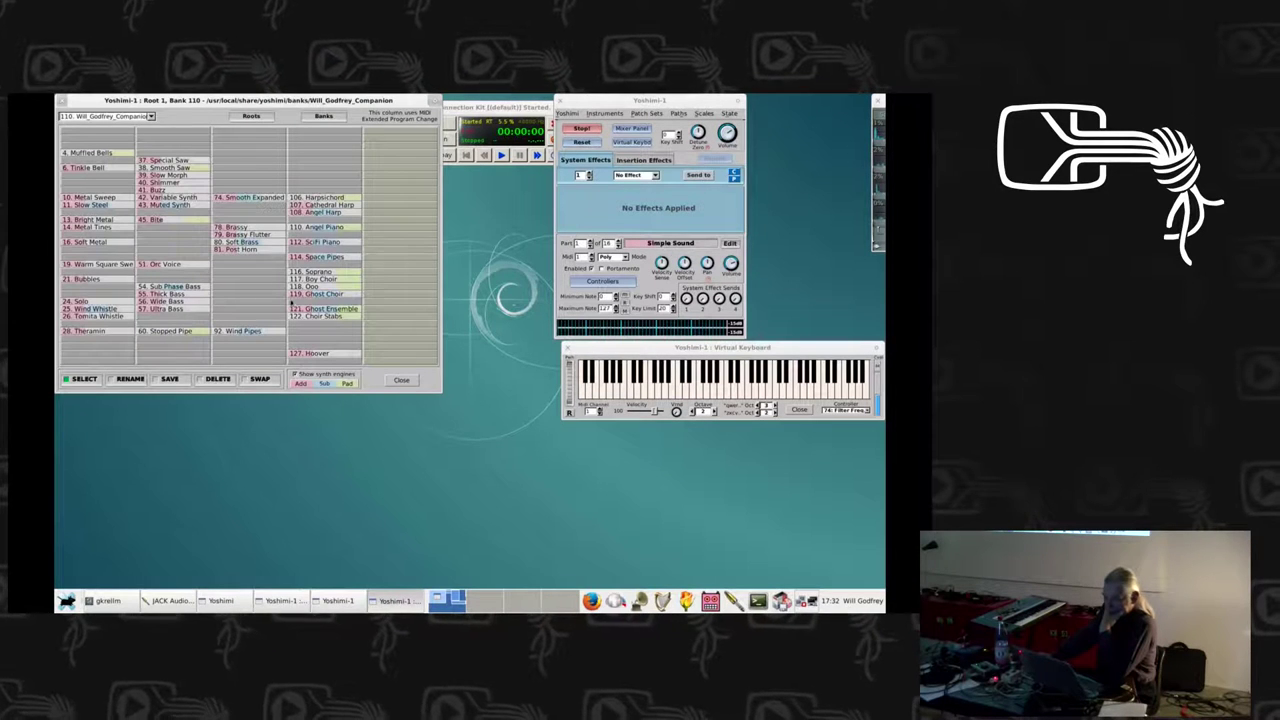
click(310, 310)
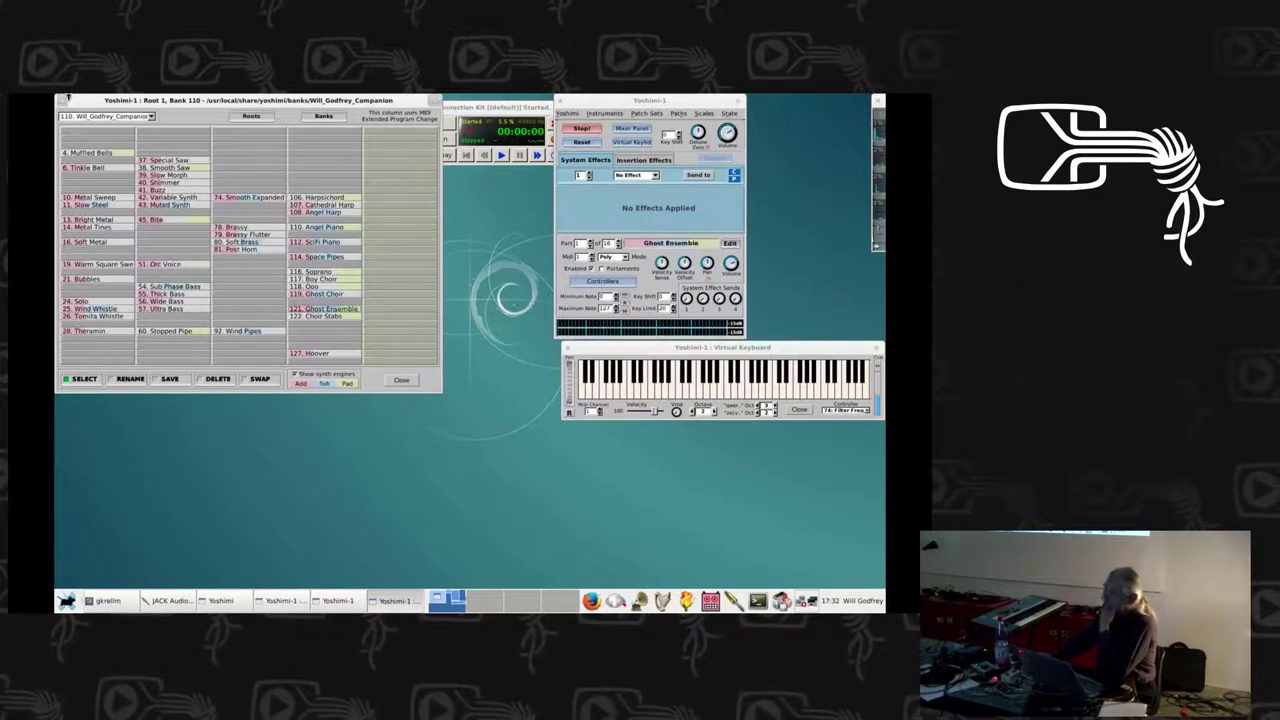
click(61, 101)
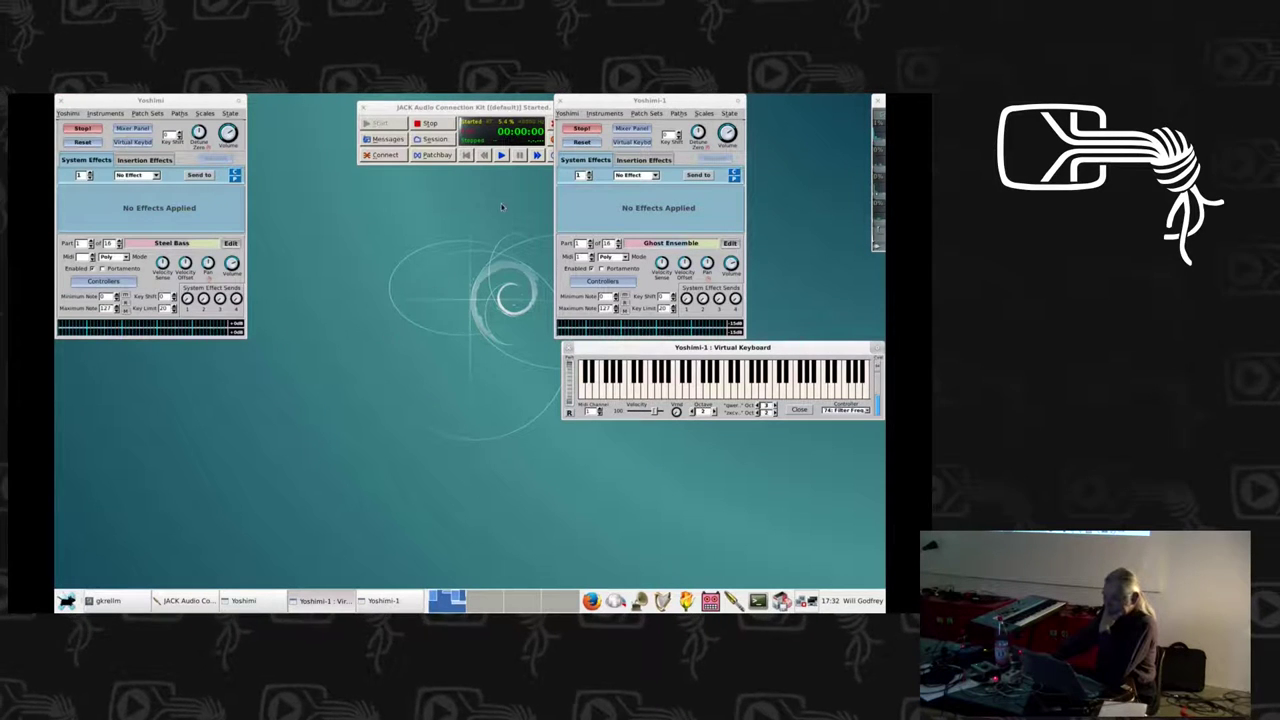
Open the Yoshimi-1 settings and examine the ALSA options for preferred MIDI, preferred audio and sample rate
click(567, 113)
click(568, 151)
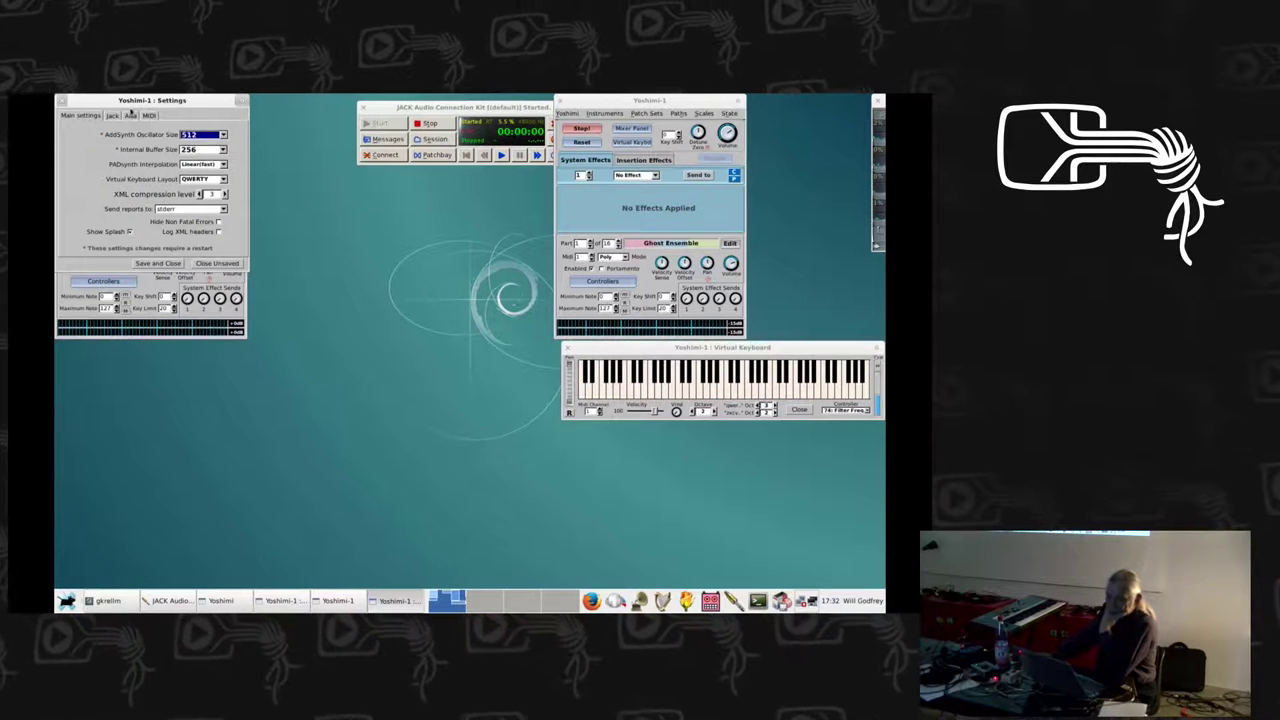
click(131, 117)
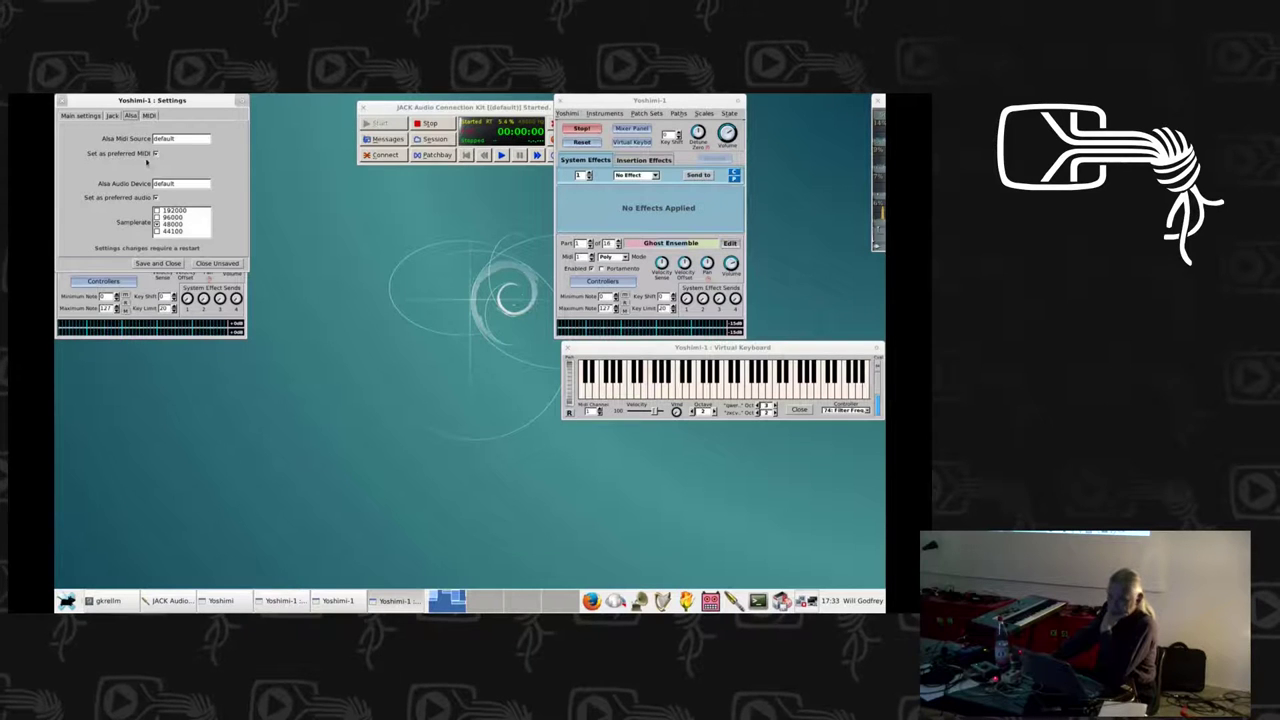
Move the settings window clear of the first instance's controls and play a note on Yoshimi-1's virtual keyboard
drag(200, 102, 303, 194)
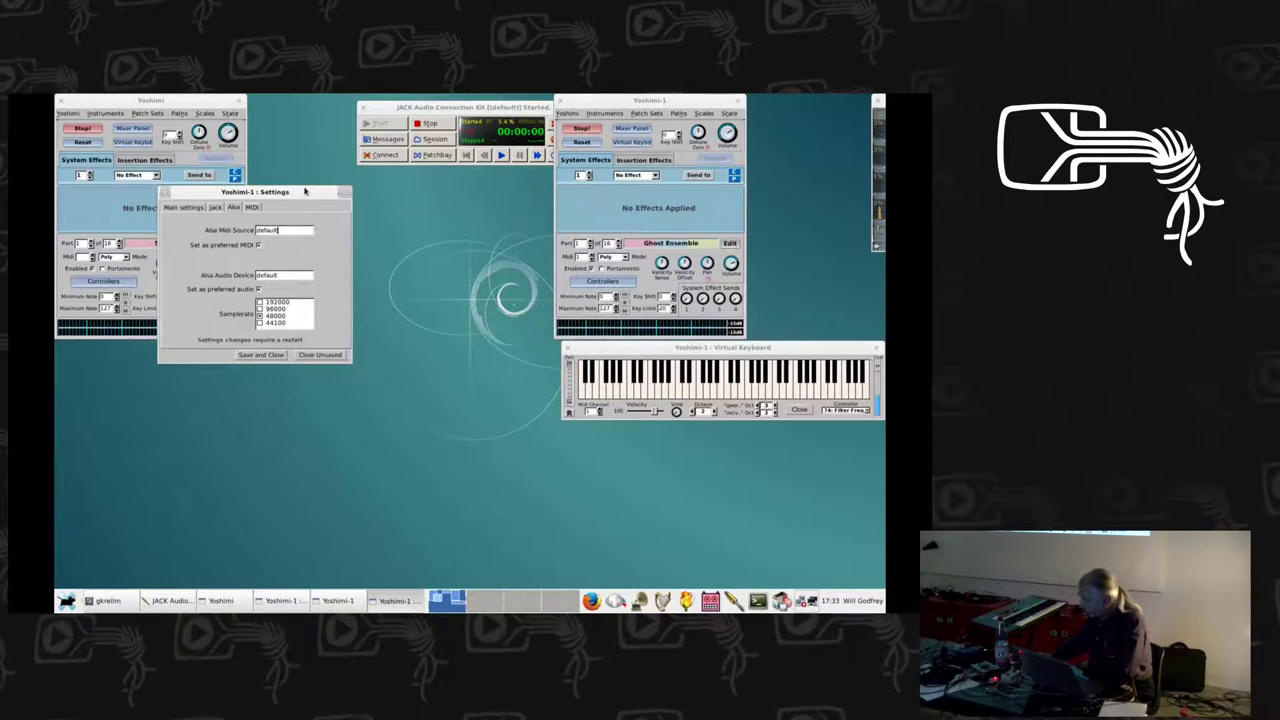
click(761, 392)
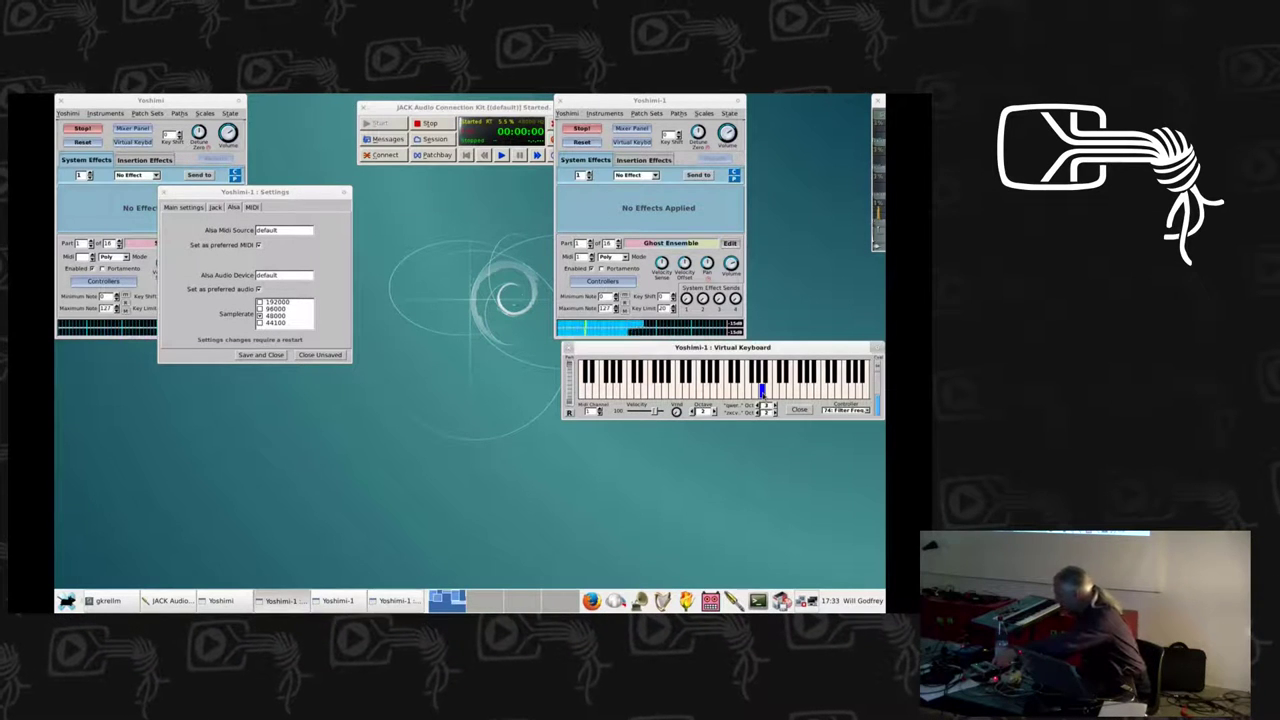